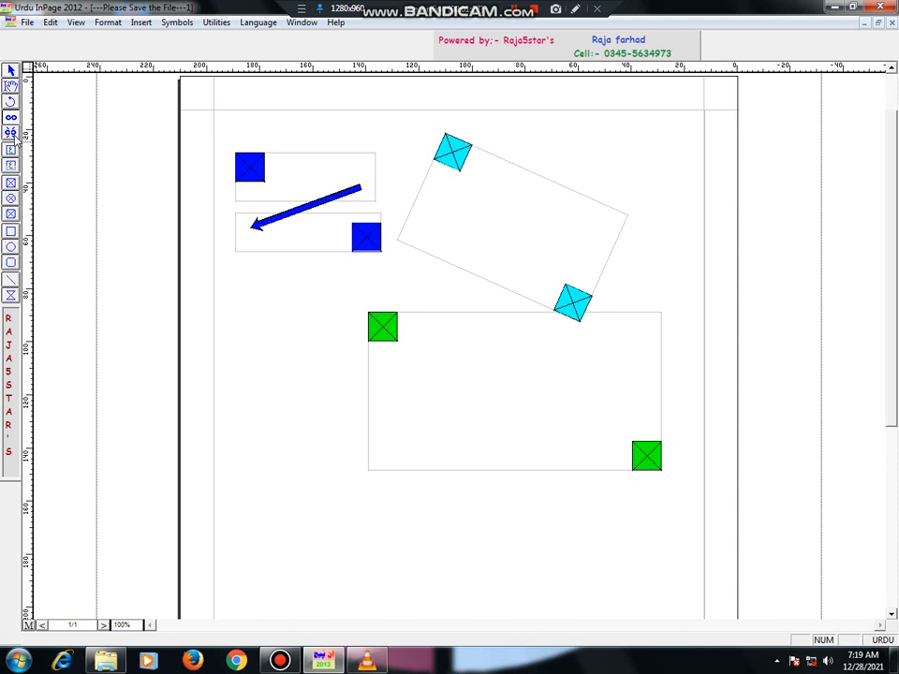
Unlink the two small text boxes in the upper part of the page so they are separate
click(13, 136)
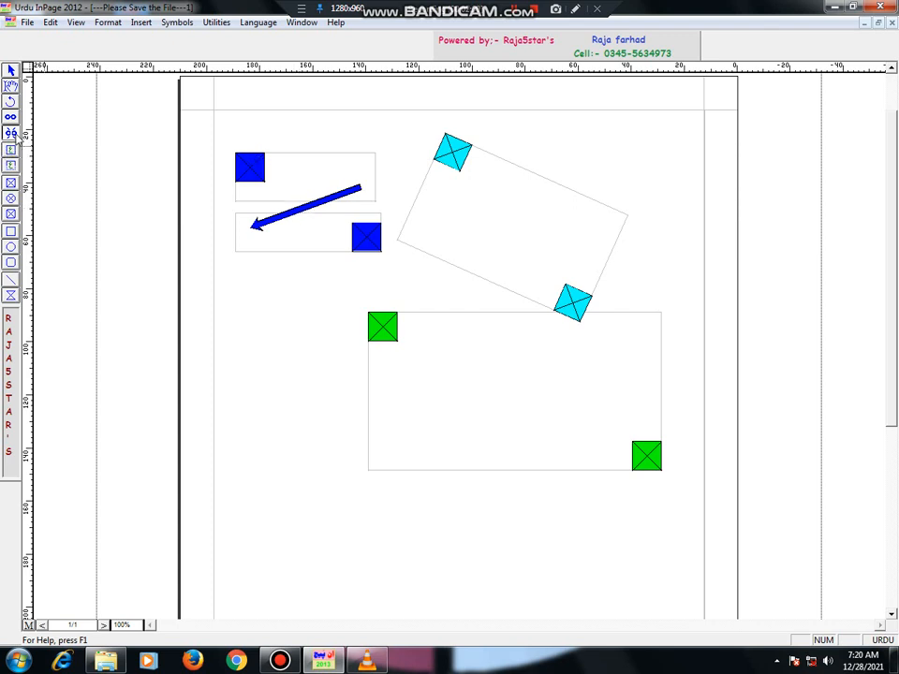
click(11, 118)
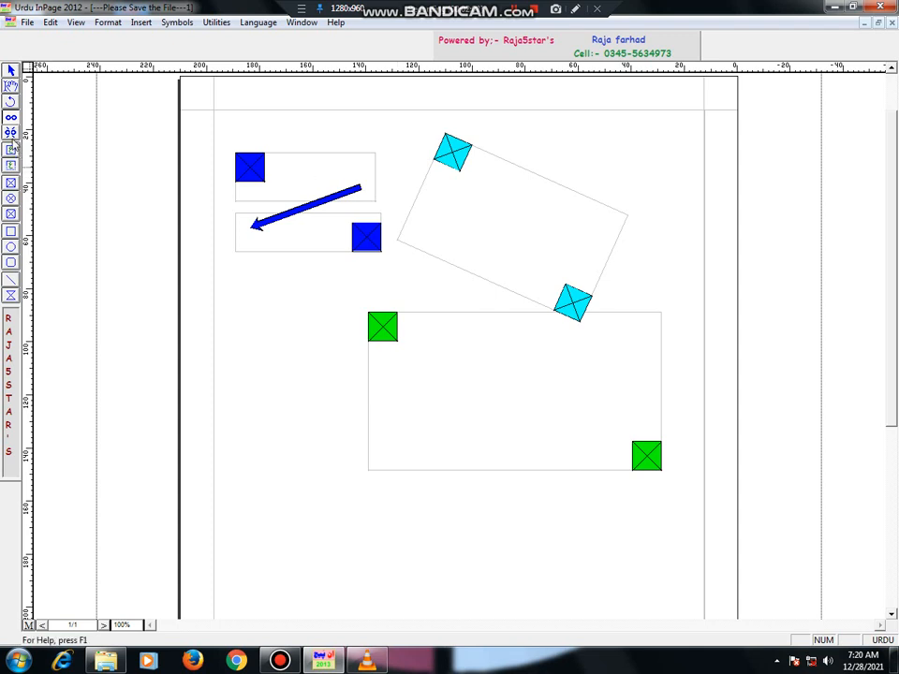
click(11, 134)
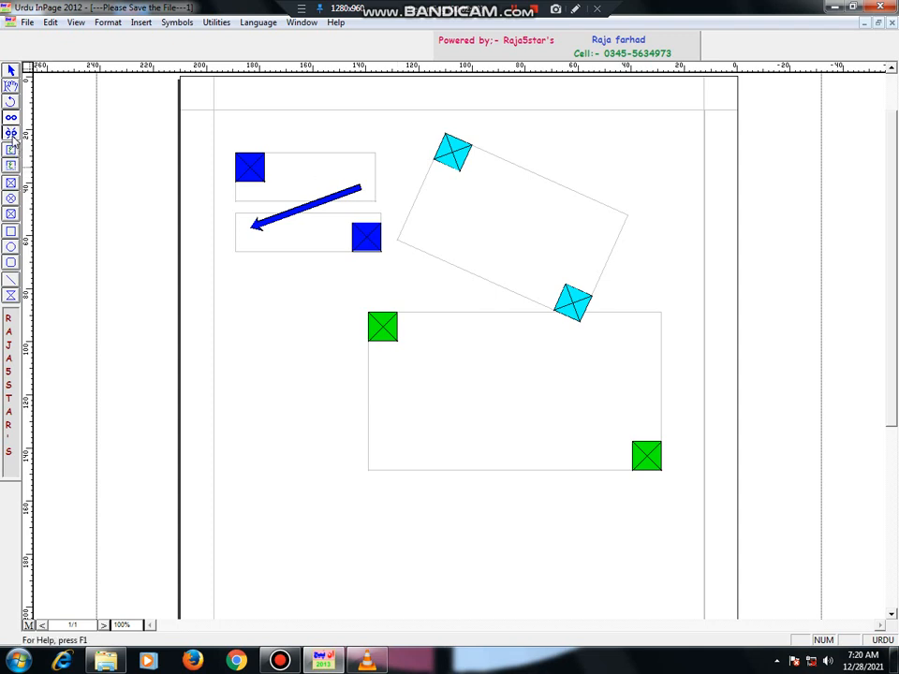
click(369, 245)
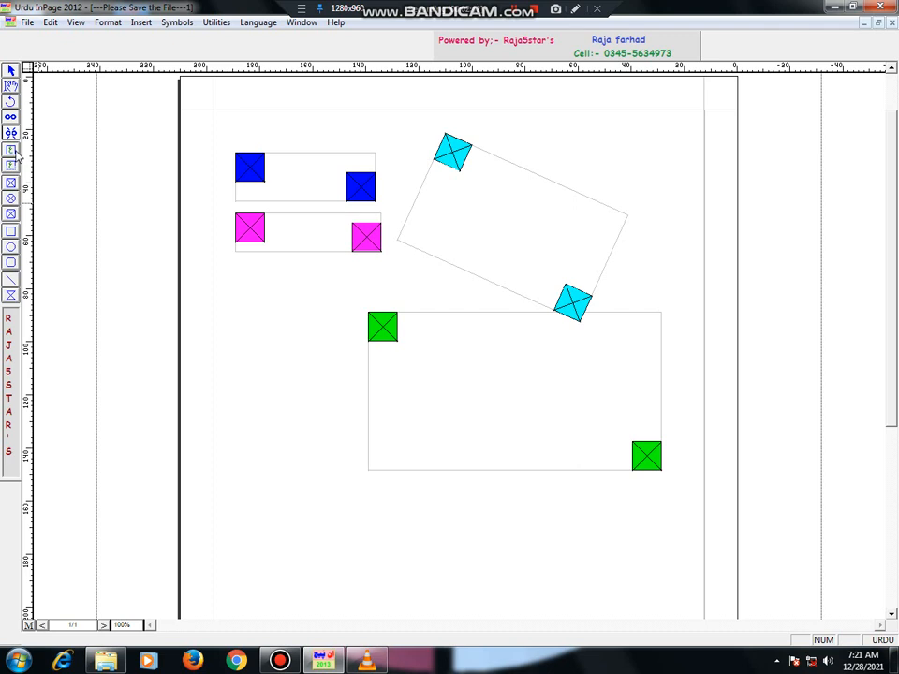
Draw a large text box across the lower part of the page, overlapping the two bigger existing boxes
click(12, 152)
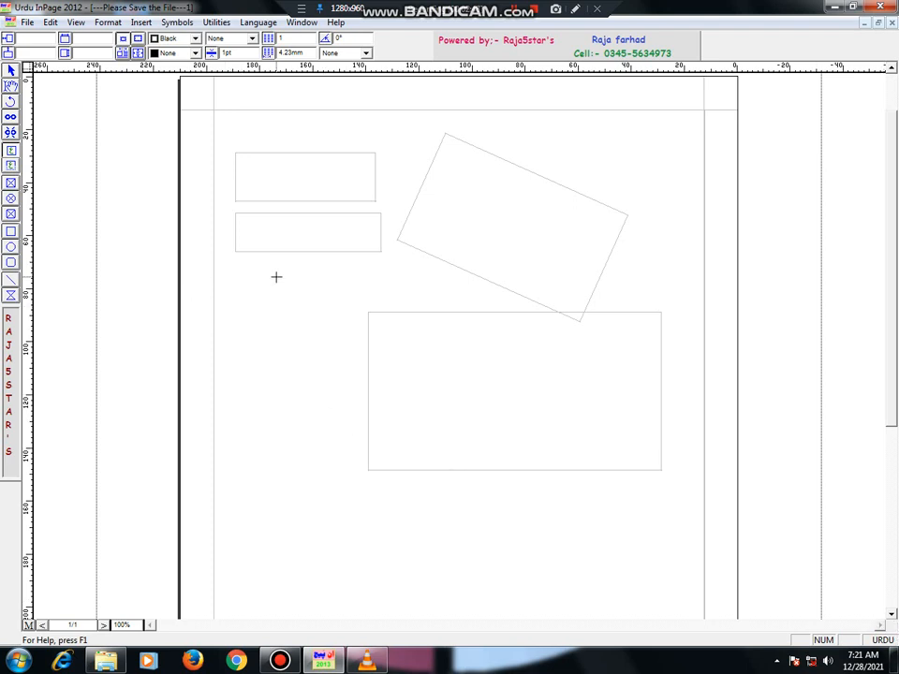
mouse_move(276, 276)
mouse_down()
mouse_move(350, 349)
mouse_move(518, 456)
mouse_move(674, 593)
mouse_up()
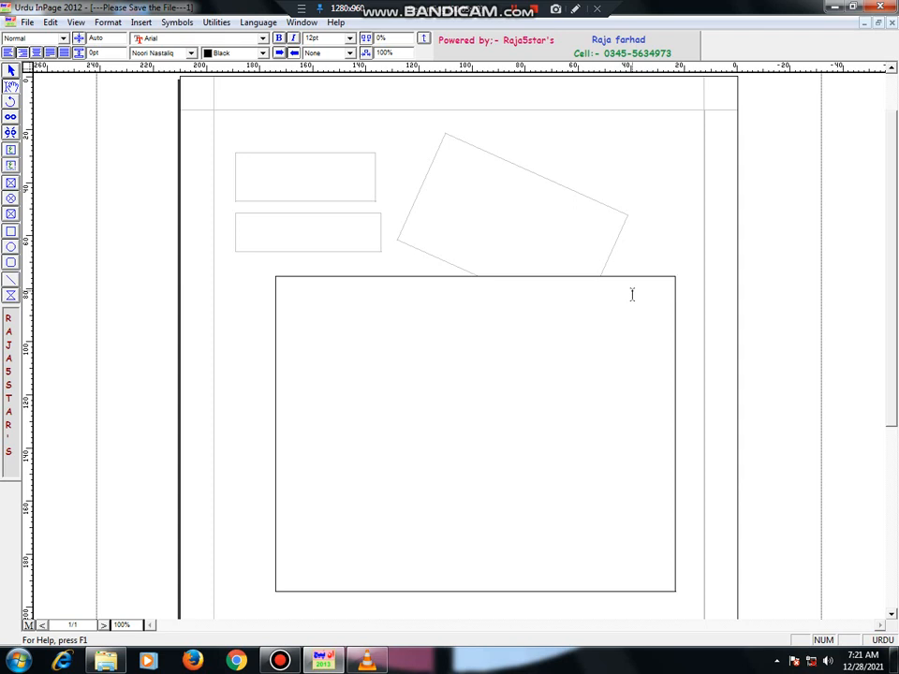
Copy the text from the blue line through the first paragraph in youtube channel.inp, and return to the unsaved document
click(28, 22)
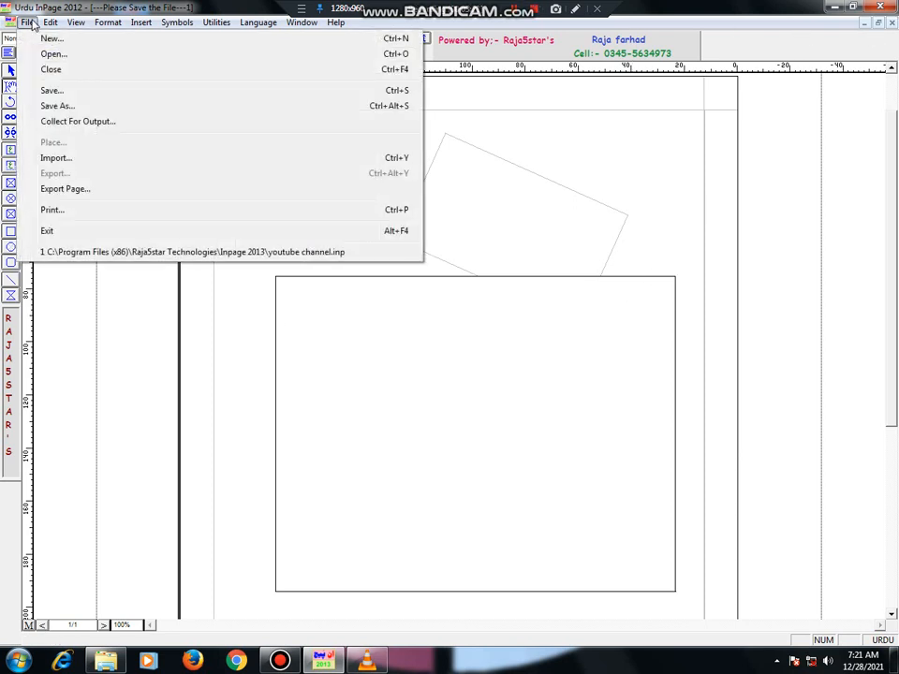
click(152, 255)
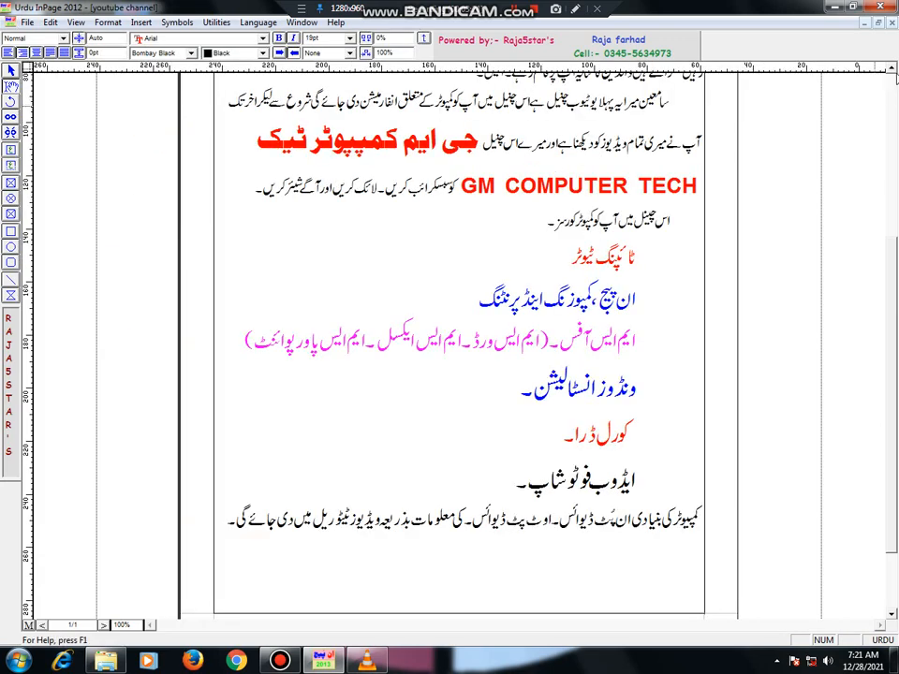
click(893, 70)
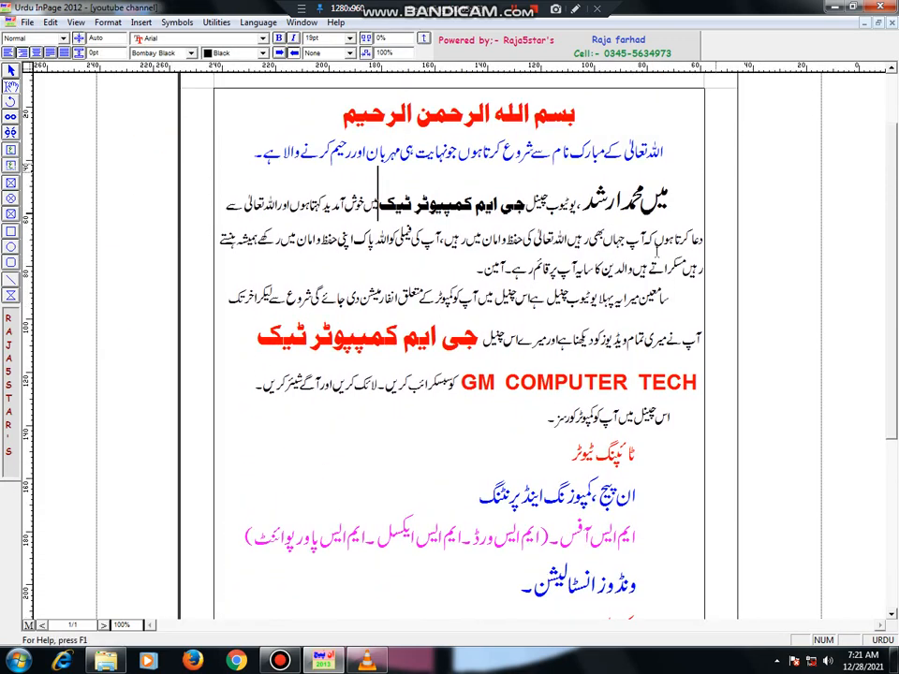
drag(342, 211, 668, 156)
right_click(666, 156)
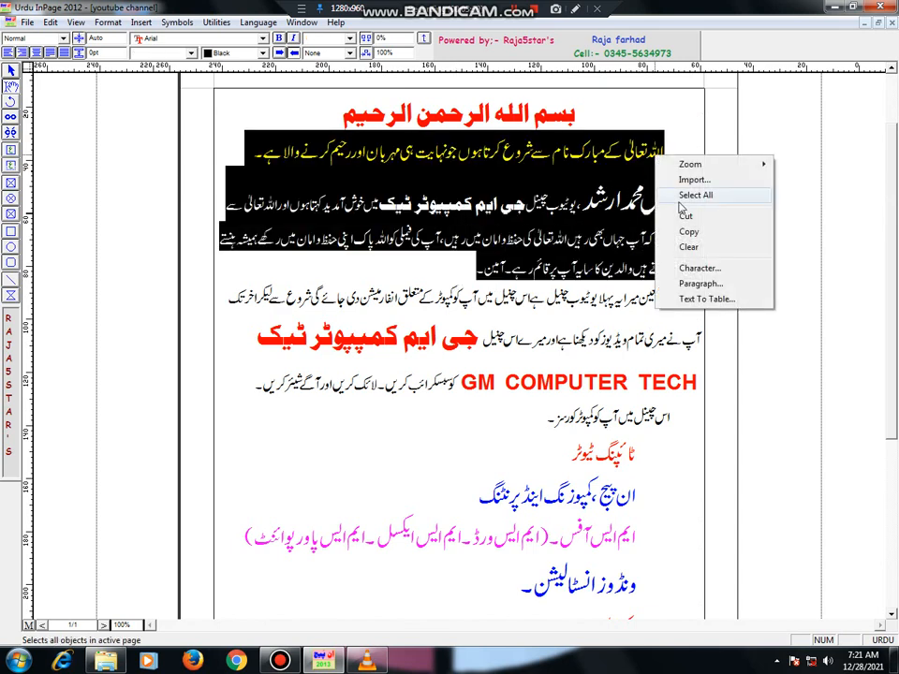
click(700, 234)
click(864, 23)
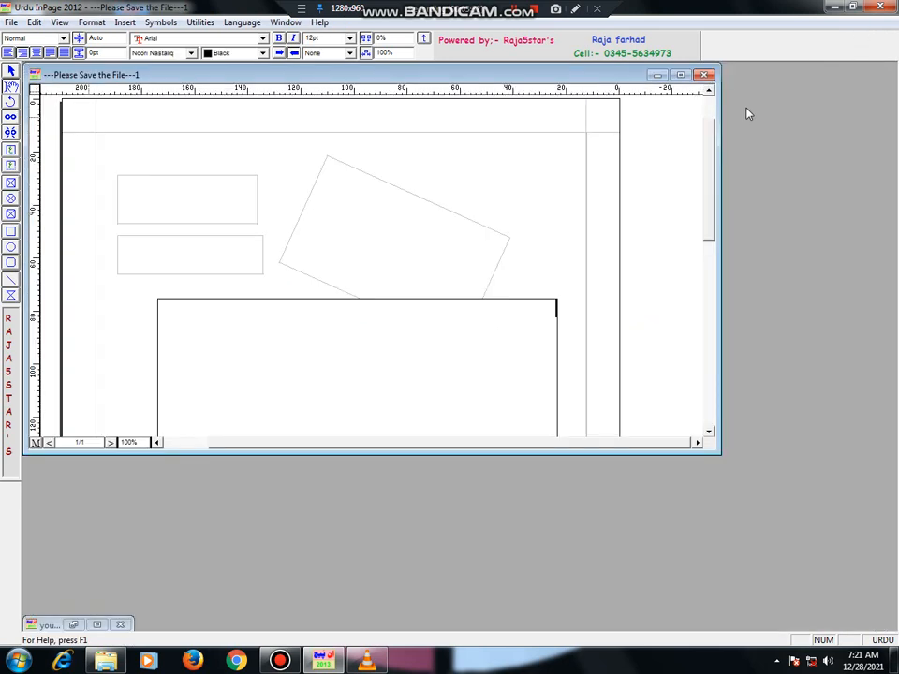
click(681, 74)
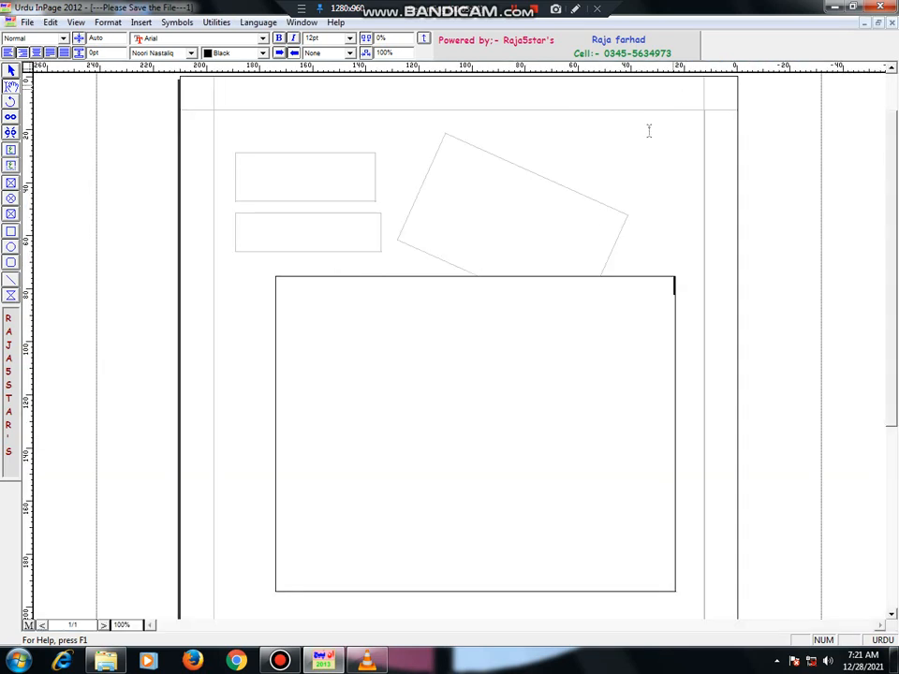
Paste the copied Urdu text into the large text box and deselect the box
right_click(624, 287)
click(657, 344)
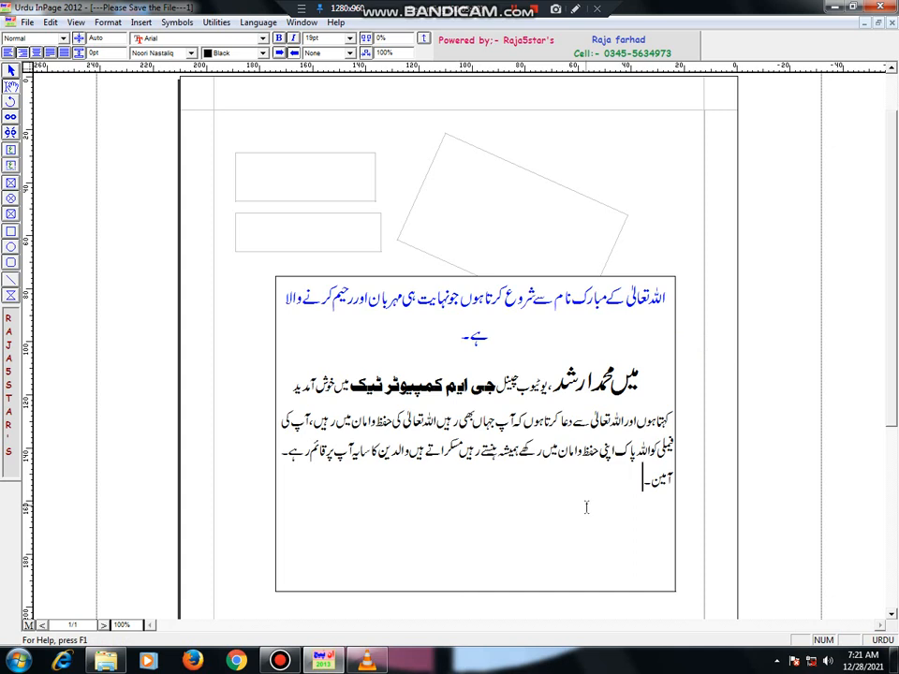
click(235, 423)
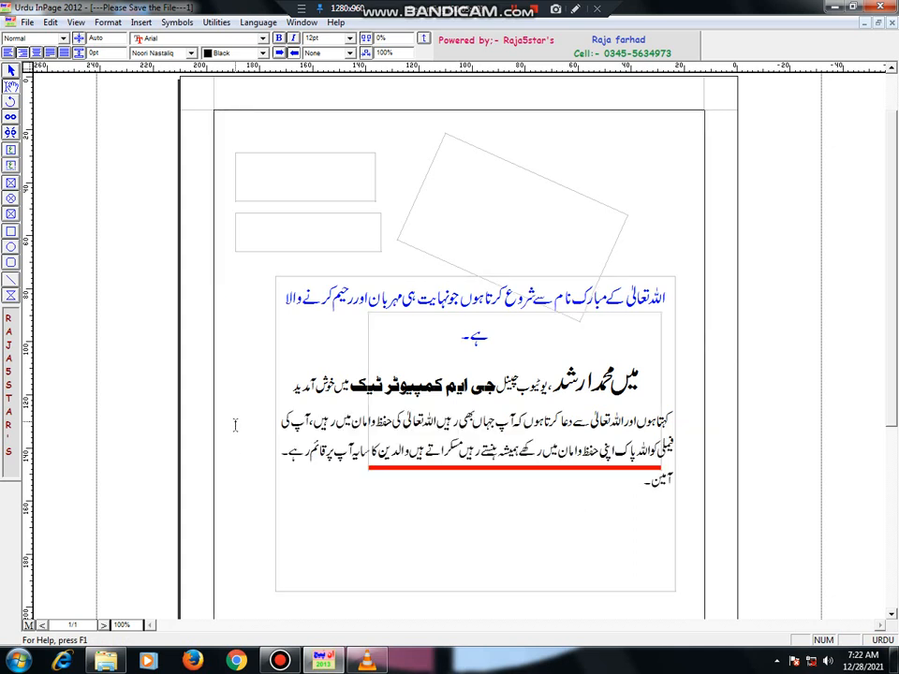
Delete the text box holding the pasted Urdu text and the four empty text boxes, clearing the page
click(12, 70)
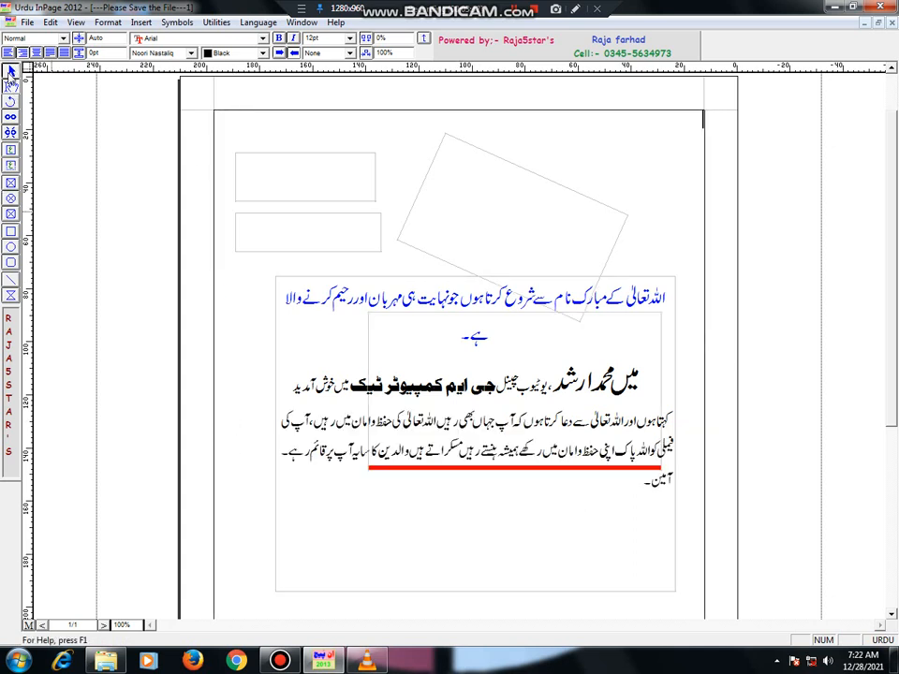
click(510, 364)
key(Delete)
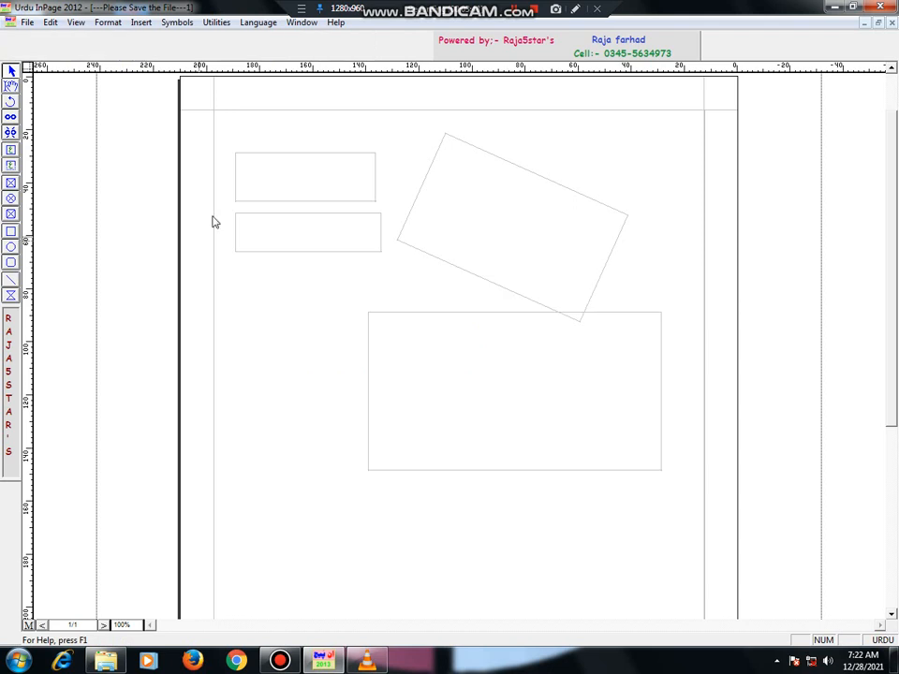
click(330, 181)
key(Delete)
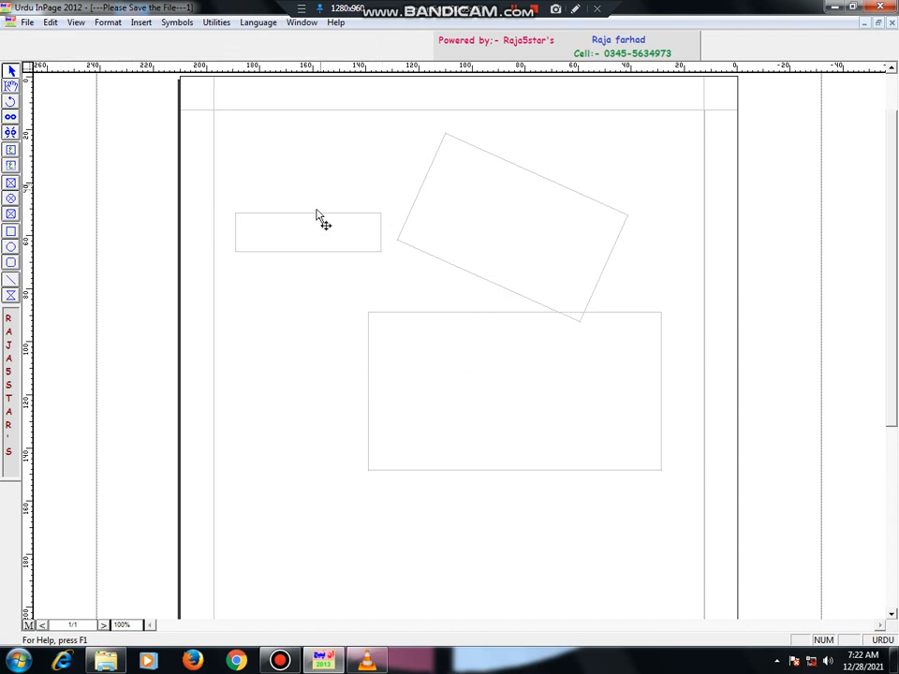
click(319, 215)
key(Delete)
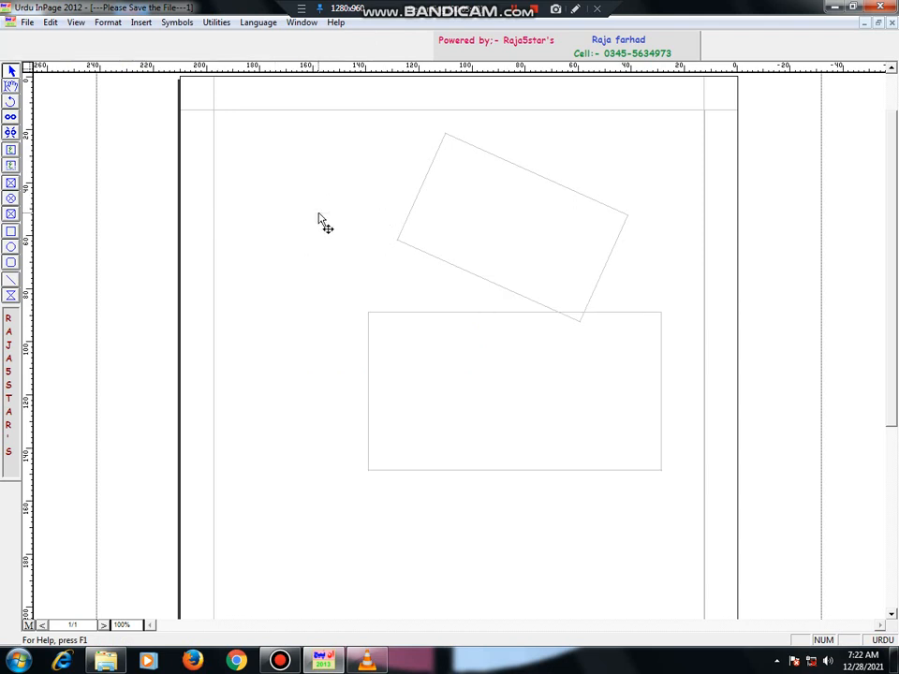
click(505, 231)
key(Delete)
click(545, 360)
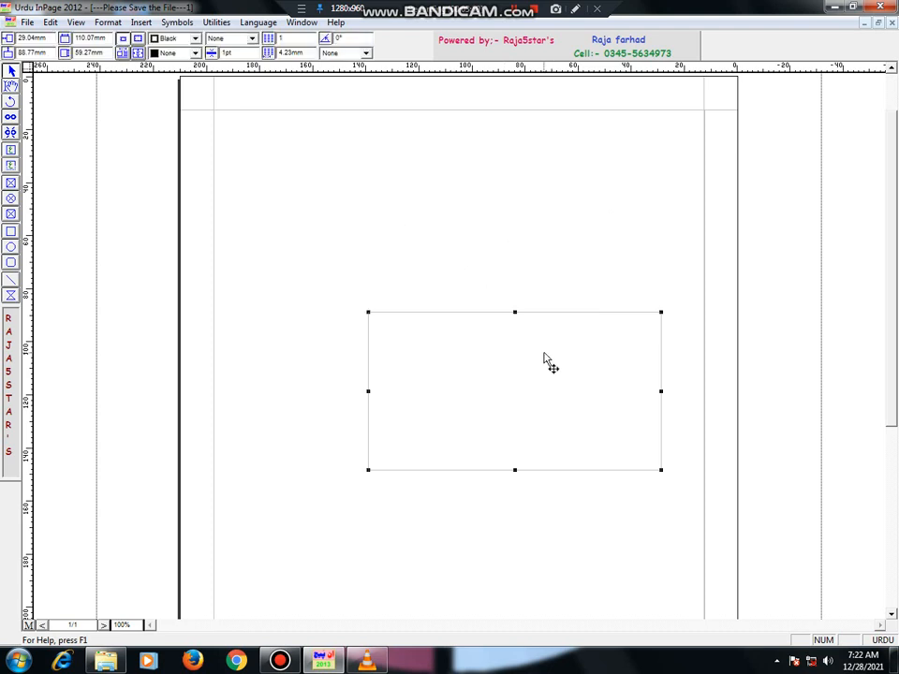
key(Delete)
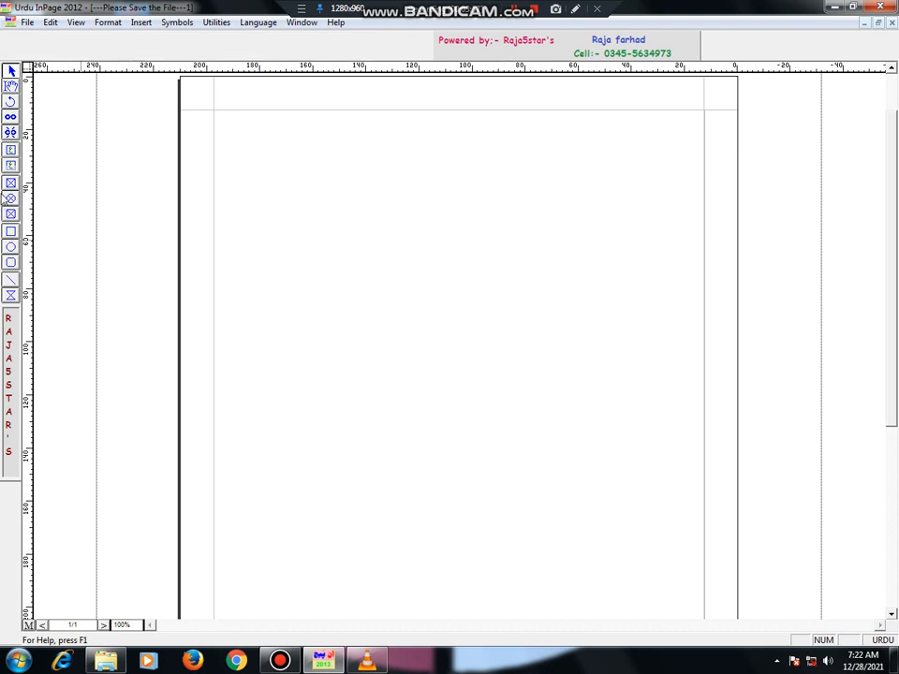
Draw a text box about 174 mm by 122 mm in the upper part of the page and paste the copied Urdu text into it
click(11, 152)
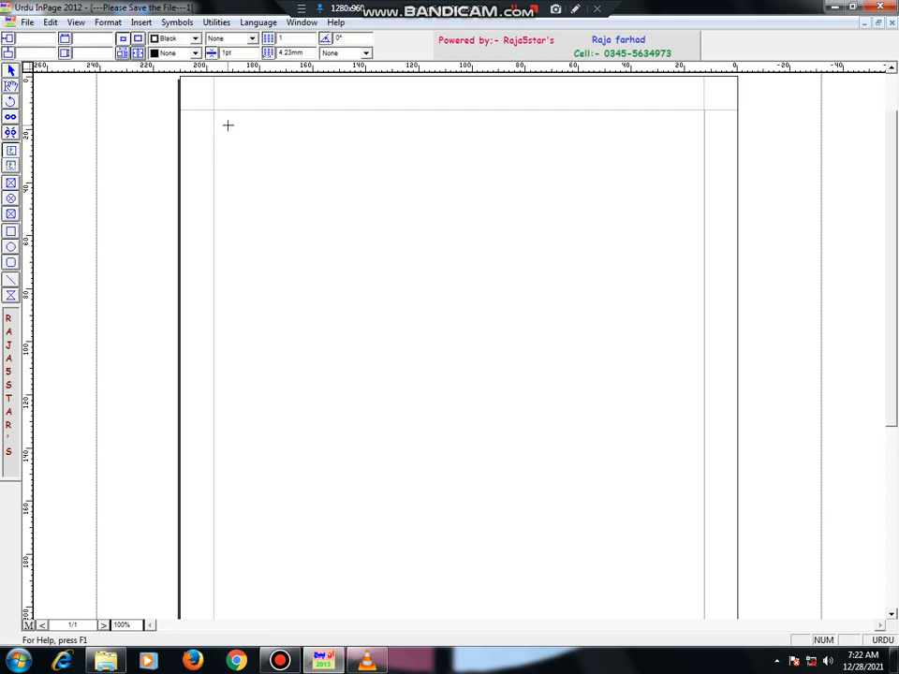
drag(227, 124, 525, 278)
drag(591, 300, 688, 448)
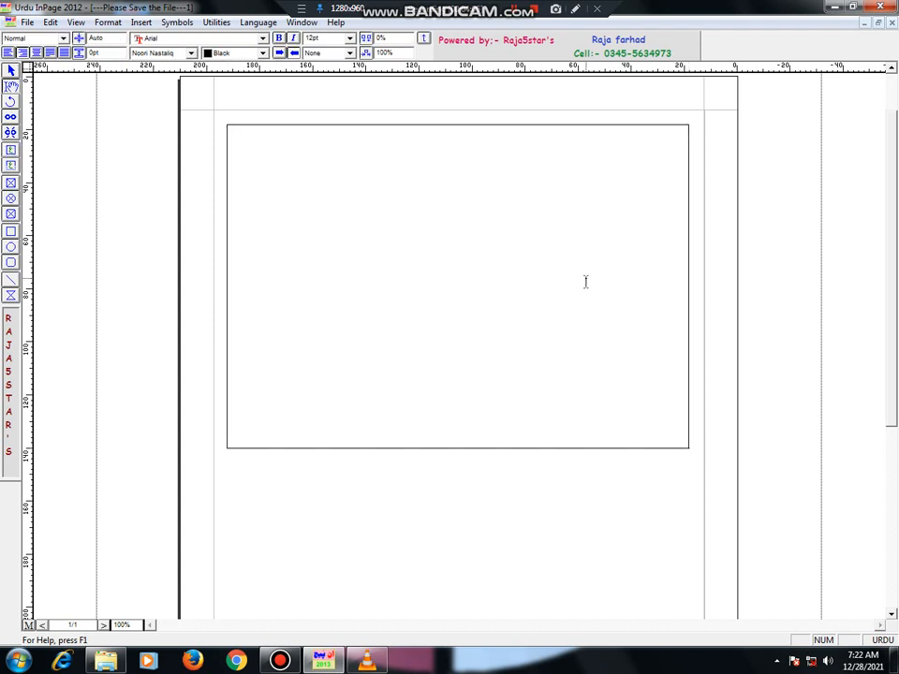
key(ctrl+v)
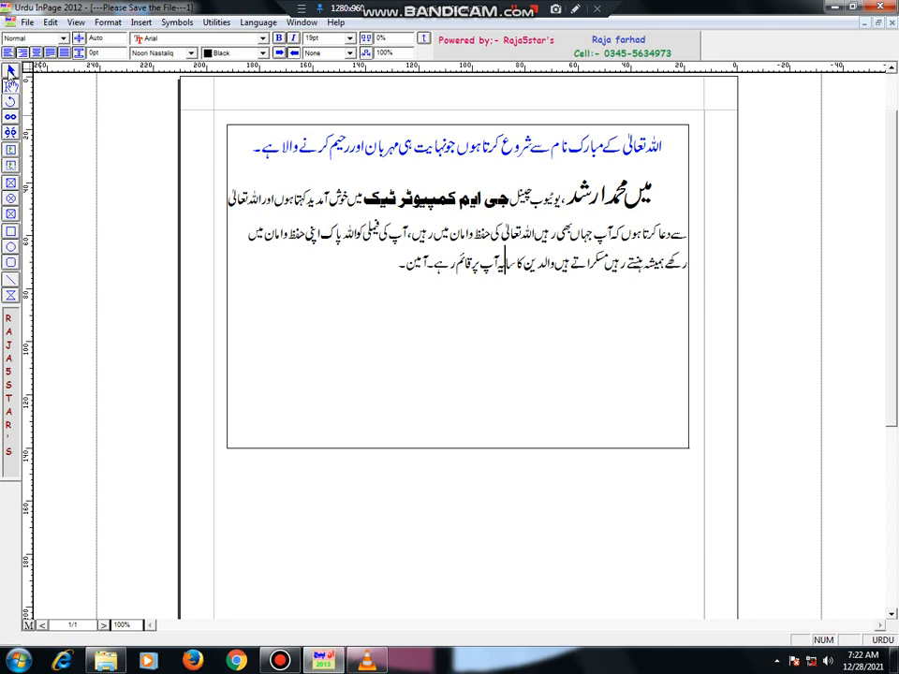
Give the text box a diamond-and-dot patterned border with a thickness of 10 pt
click(10, 71)
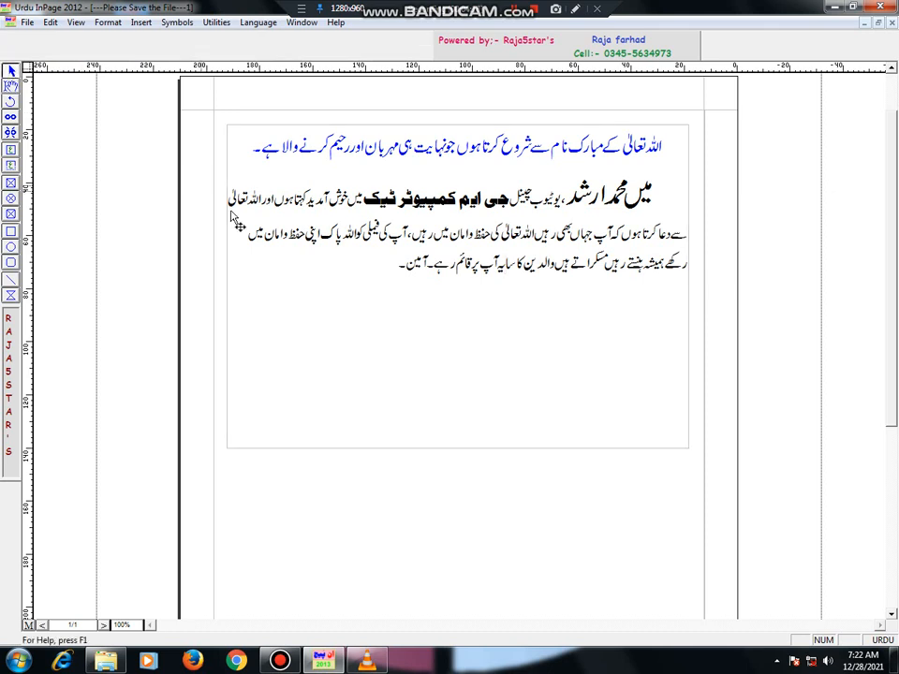
click(394, 323)
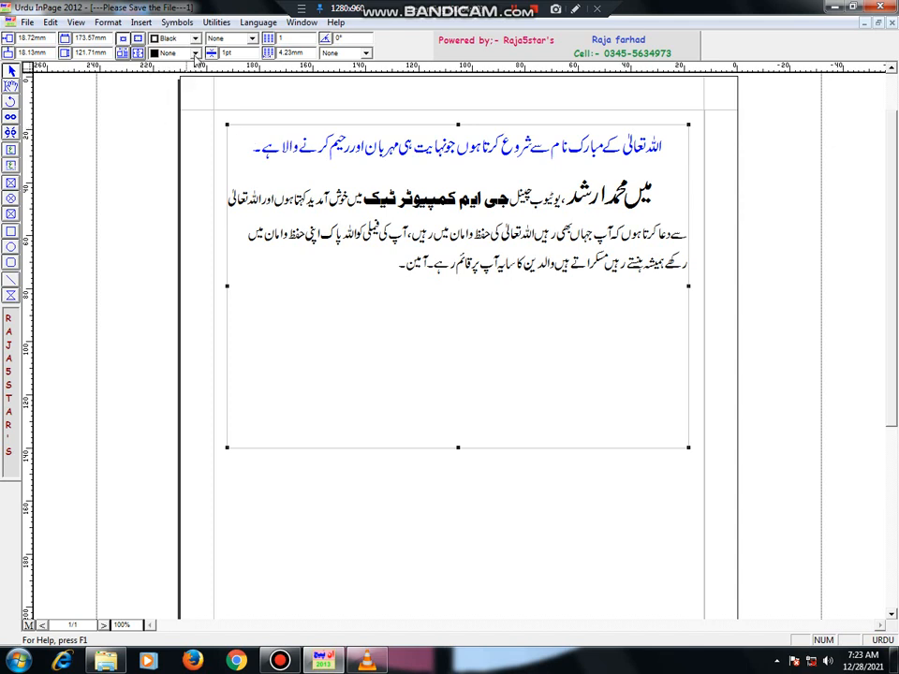
click(253, 39)
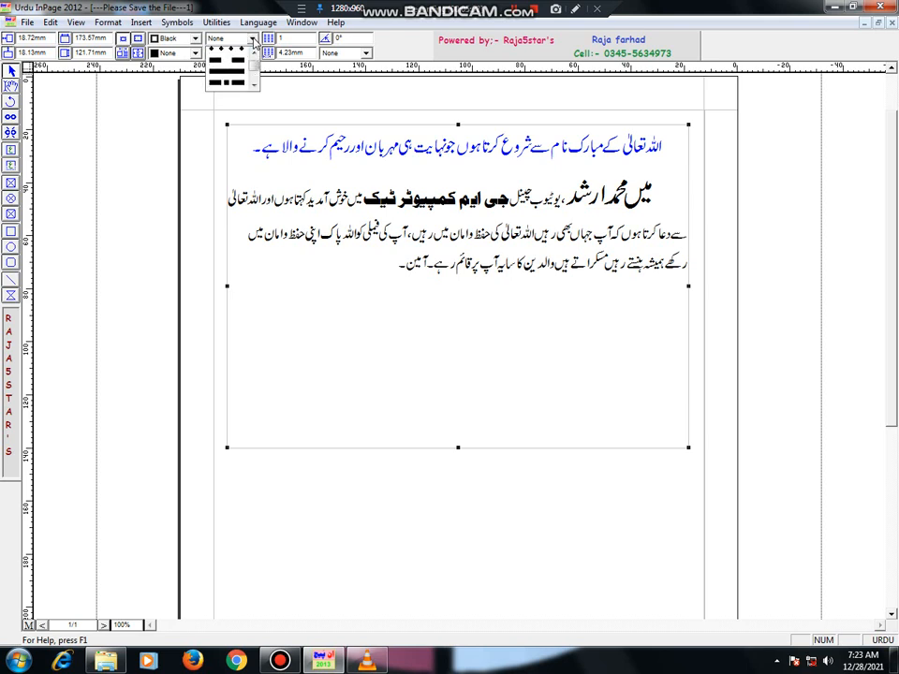
scroll(253, 39, down, 3)
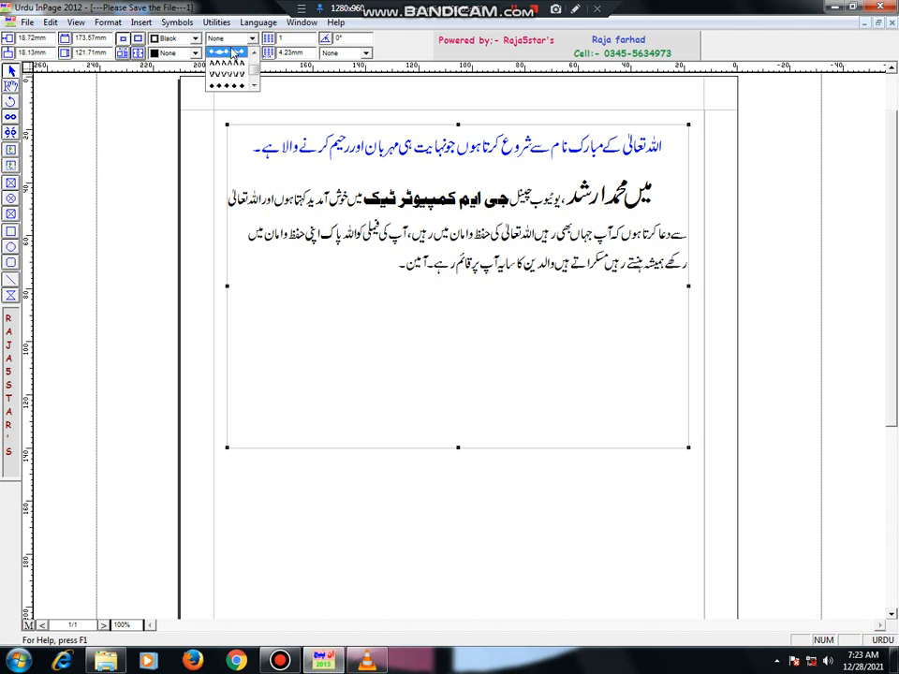
click(231, 51)
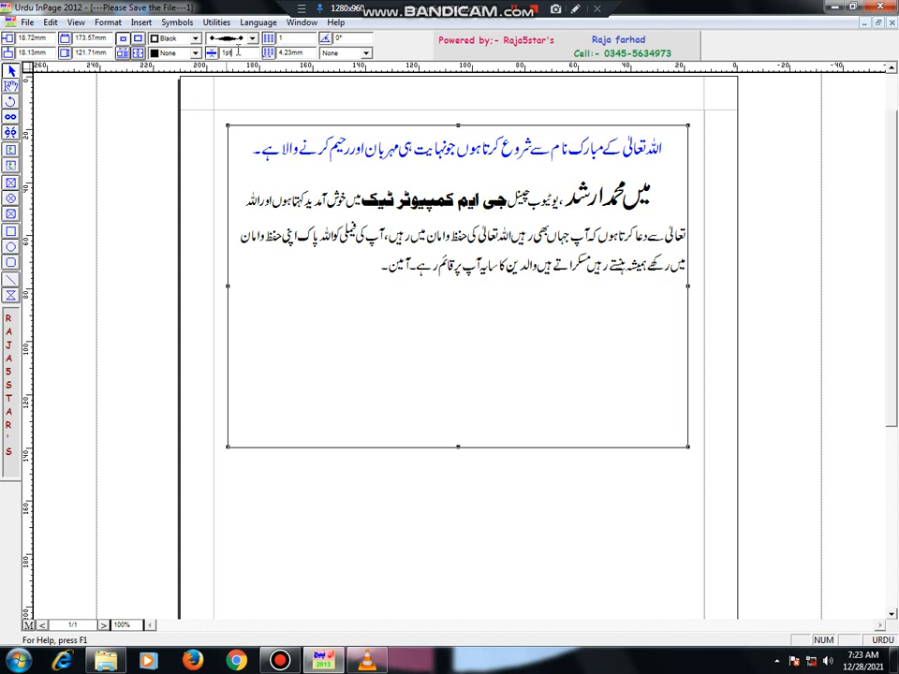
key(BackSpace)
key(BackSpace)
key(BackSpace)
text(10)
key(Return)
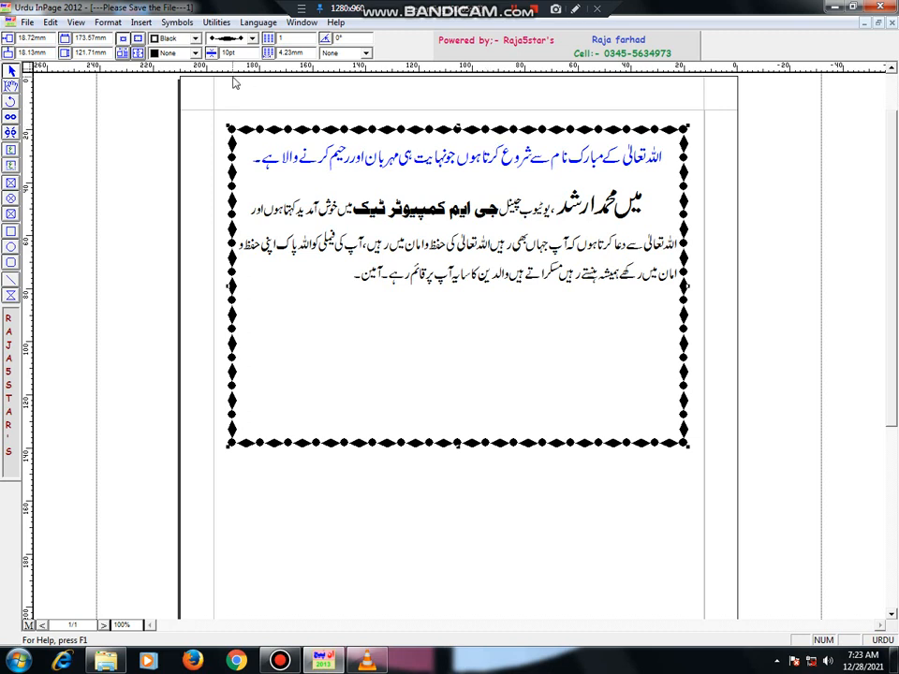
Try a solid thick border and a thin-and-thick double-line border on the text box
click(253, 39)
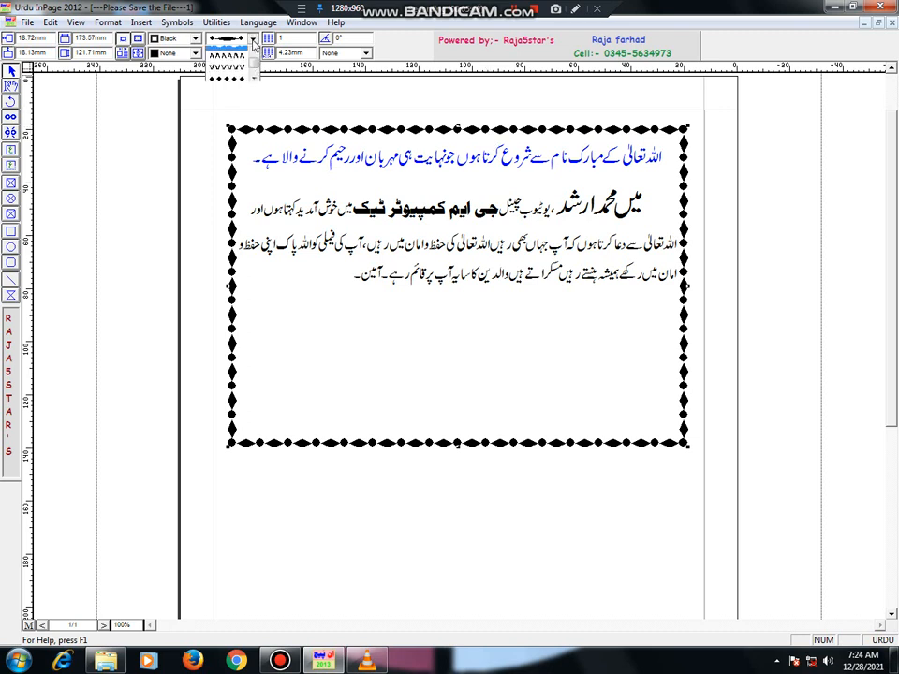
scroll(253, 43, up, 4)
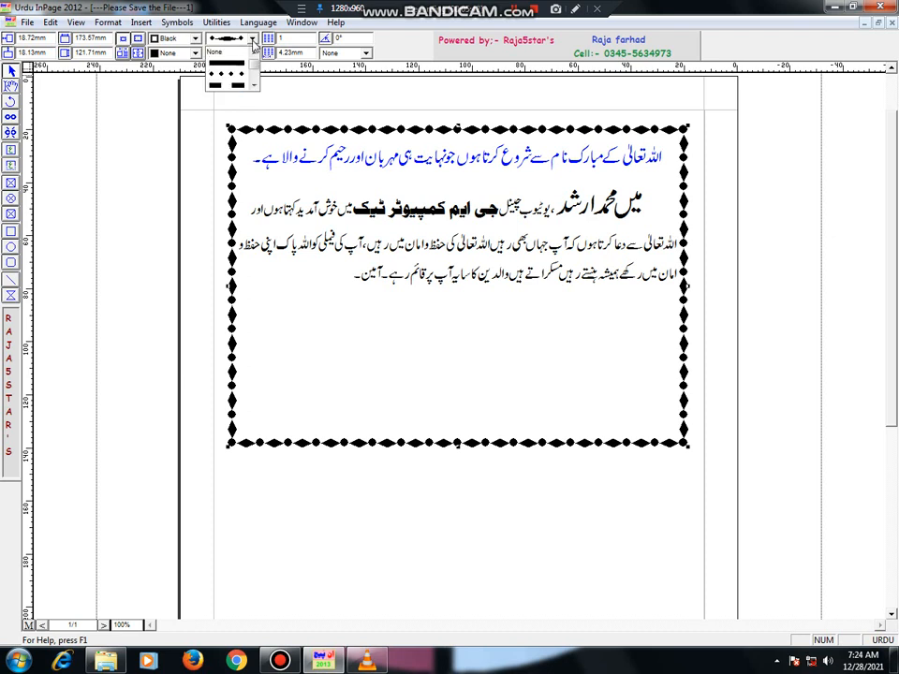
click(235, 62)
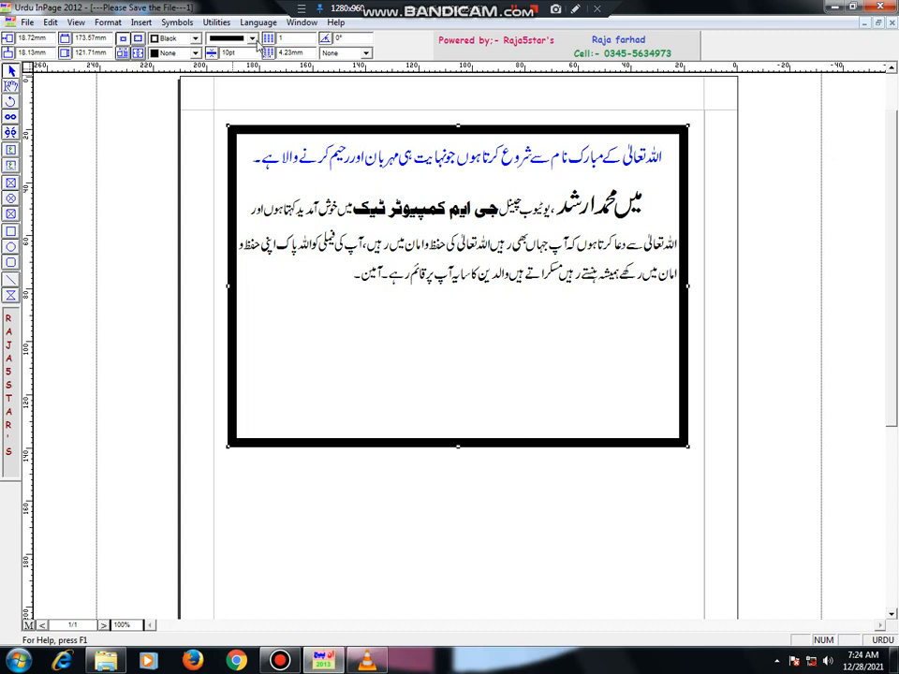
click(252, 38)
scroll(256, 55, down, 2)
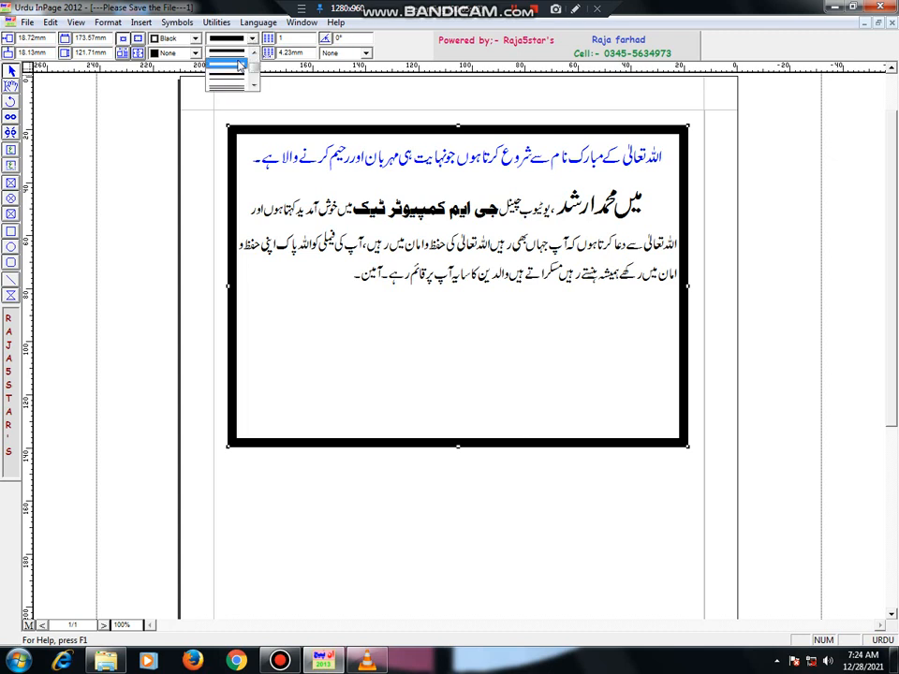
click(234, 65)
Change the text box's border to the zigzag pattern of upward-pointing peaks
click(251, 38)
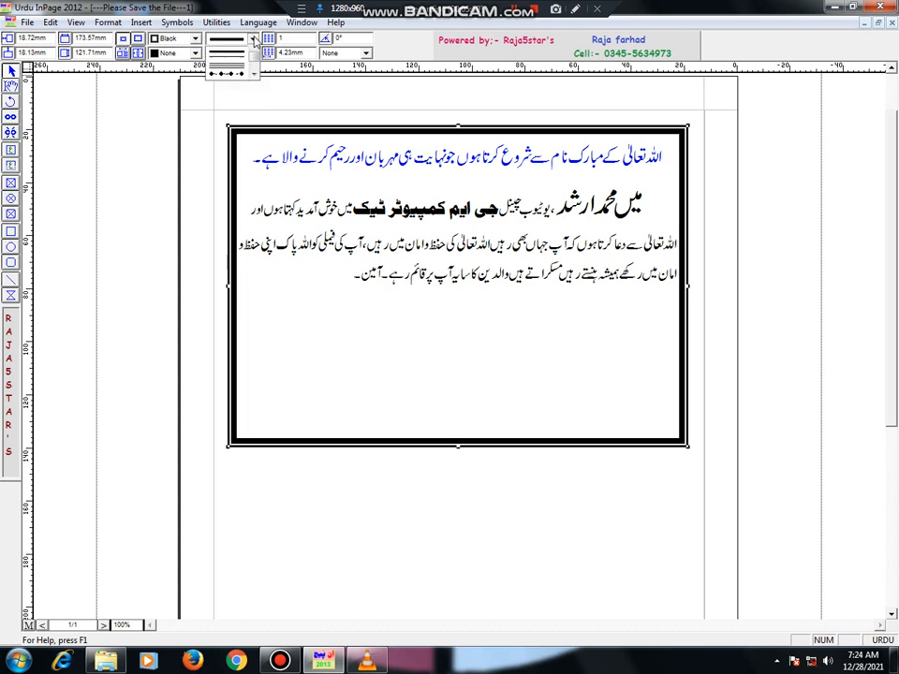
scroll(245, 64, down, 2)
click(230, 73)
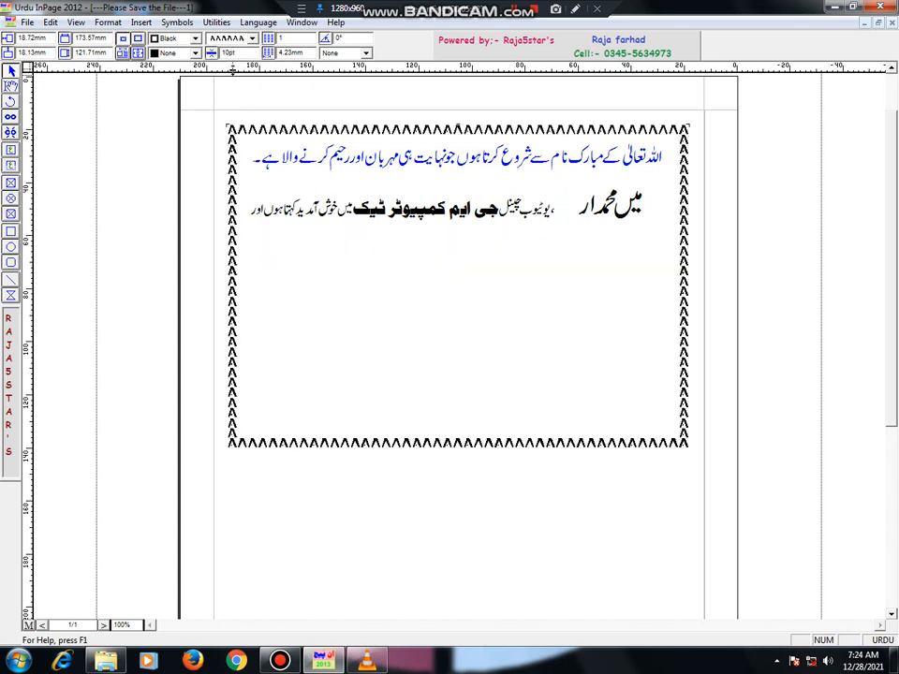
Change the text box's border to the thick band pattern with diagonal stripes
click(252, 39)
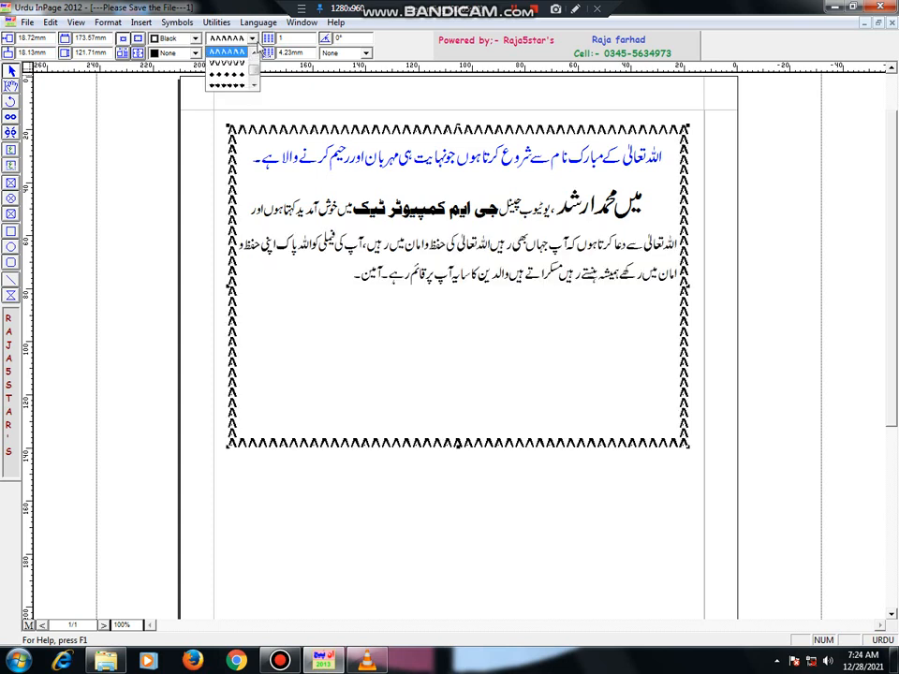
scroll(260, 55, down, 2)
scroll(253, 56, up, 3)
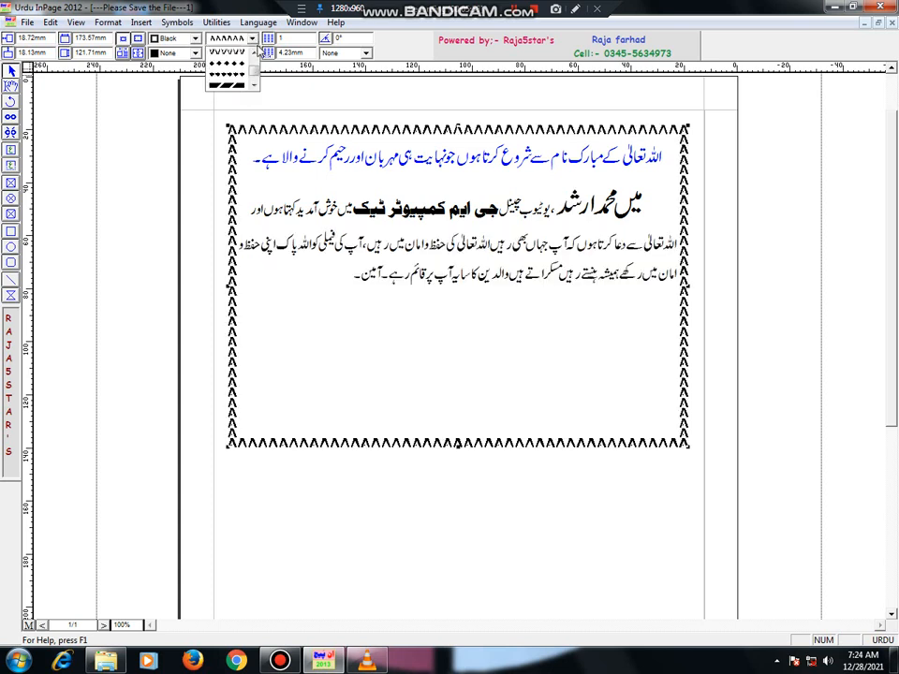
click(238, 56)
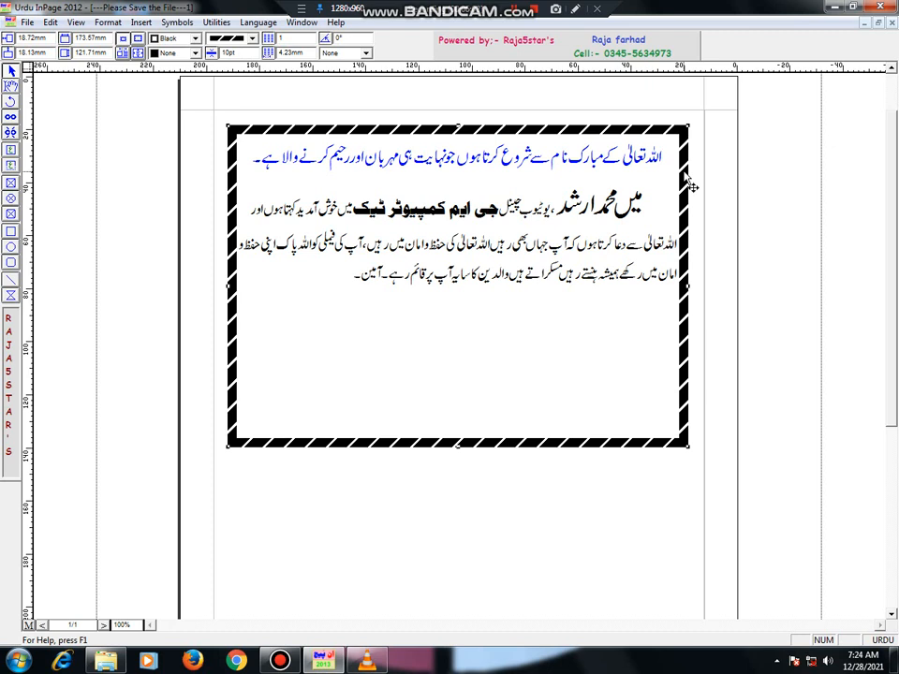
Try red as the text box's border colour, and set it to blue
click(196, 42)
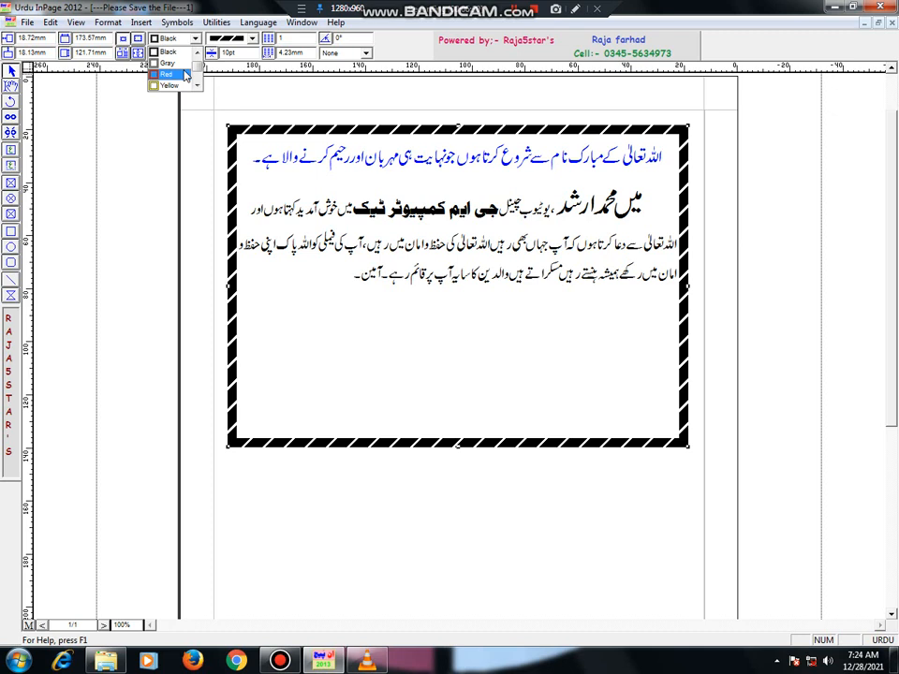
click(185, 75)
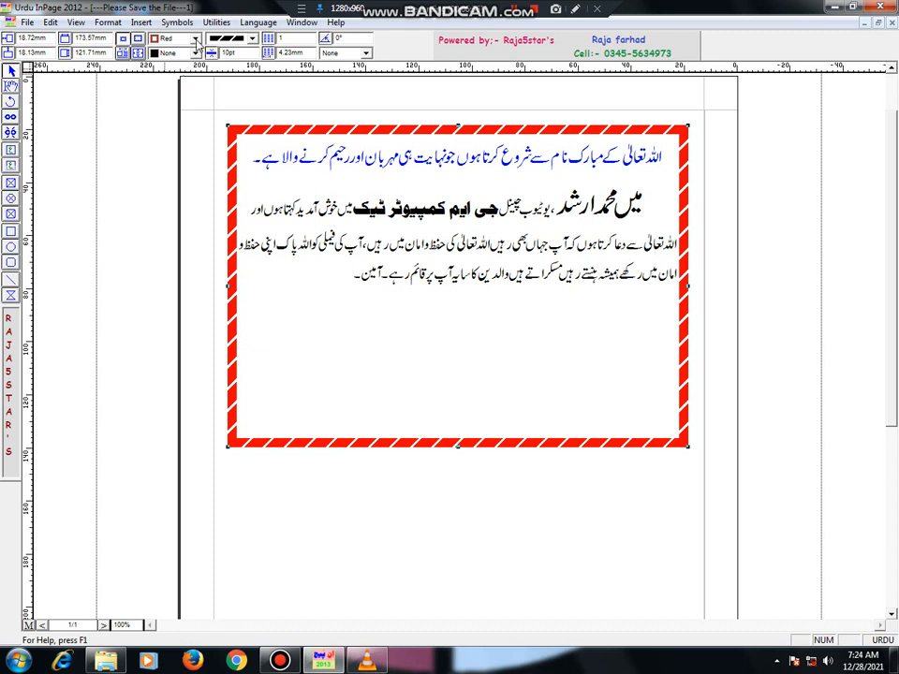
click(195, 40)
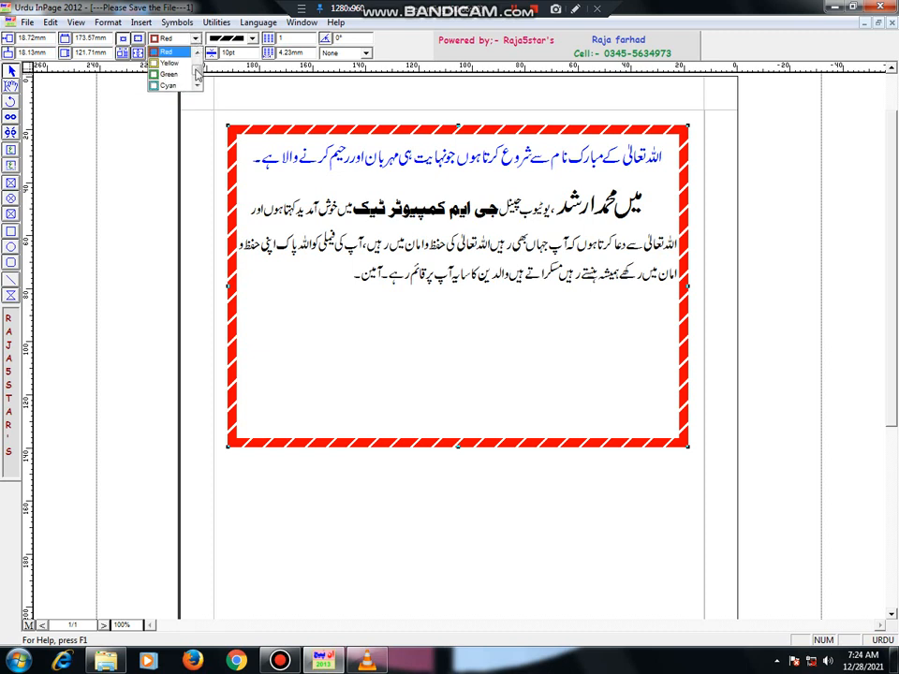
drag(195, 68, 197, 75)
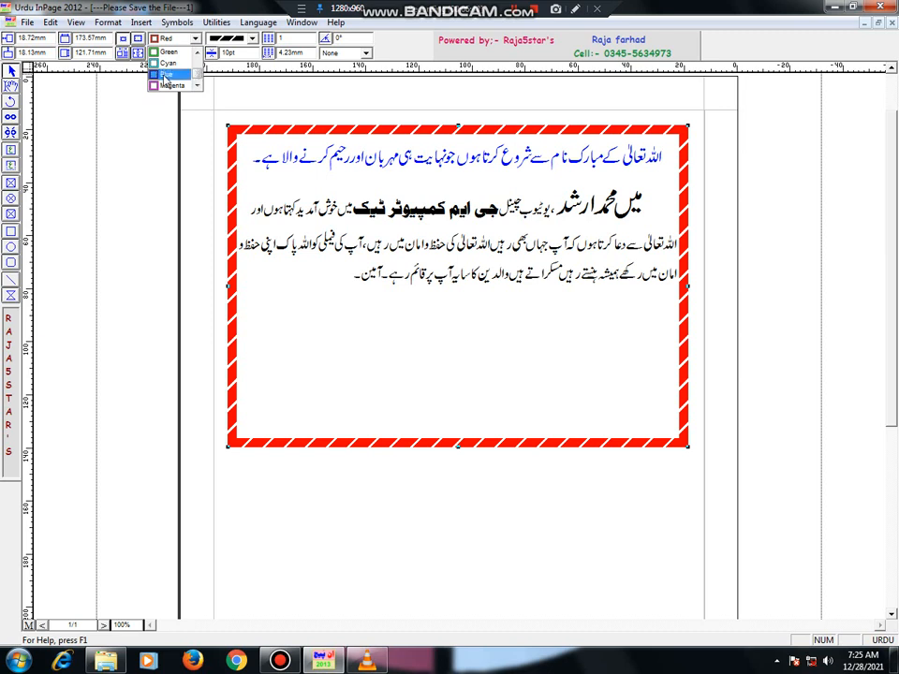
click(166, 74)
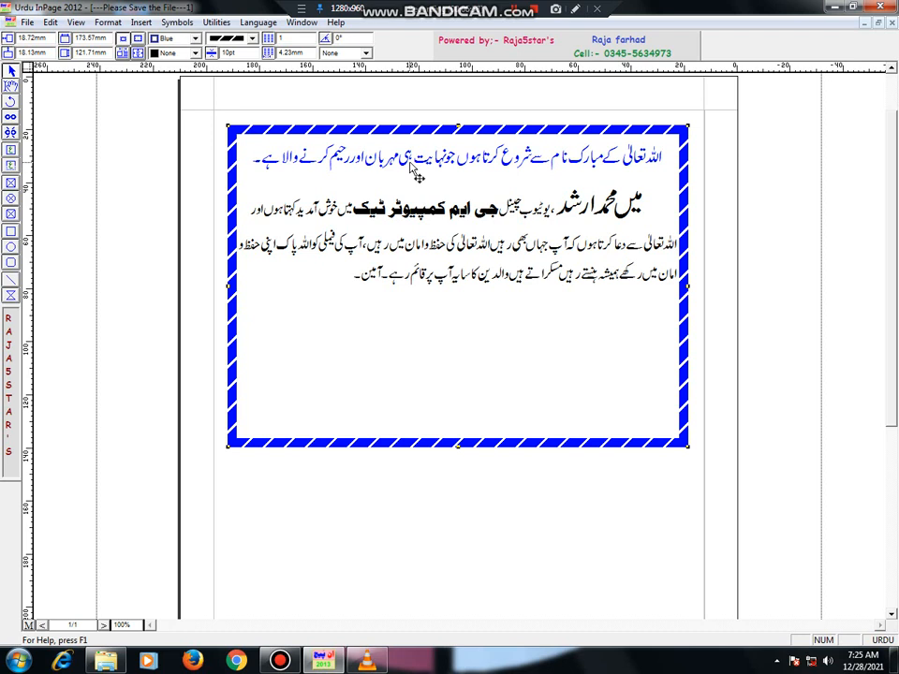
Fill the text box's background with yellow, and change the fill to magenta
click(182, 54)
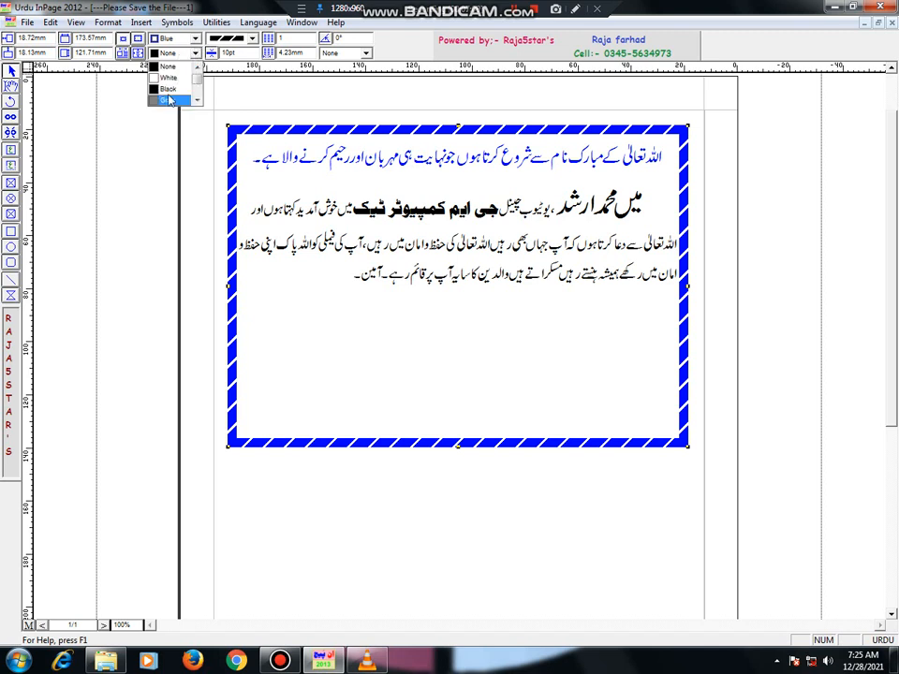
scroll(169, 99, down, 1)
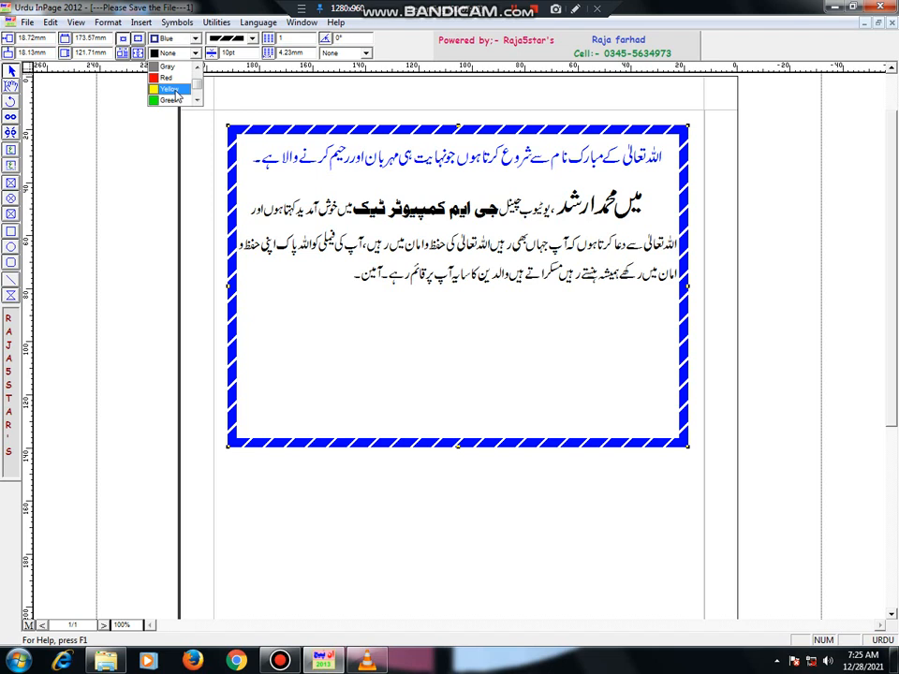
click(170, 89)
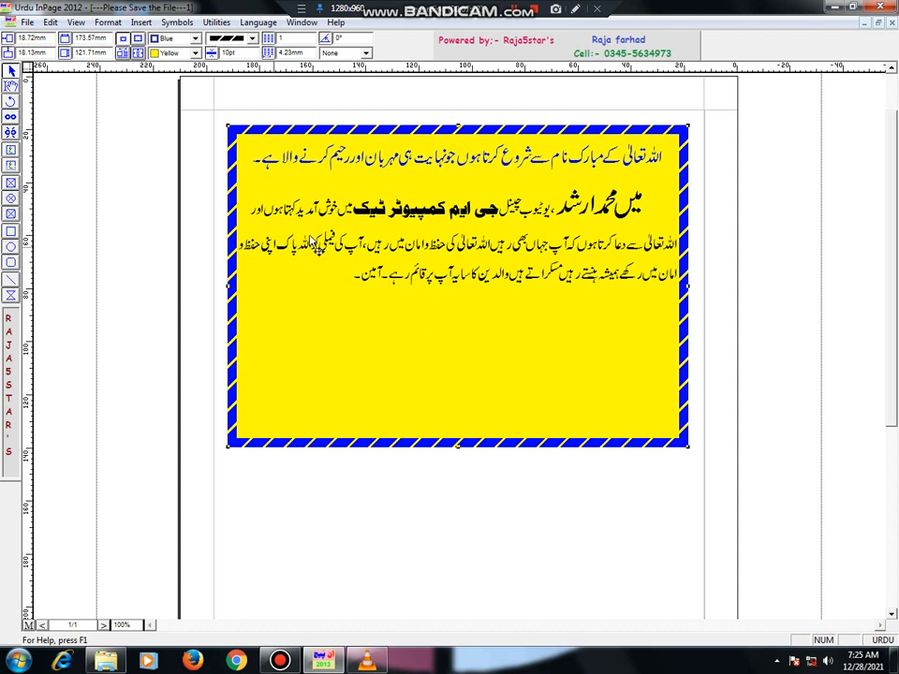
click(195, 54)
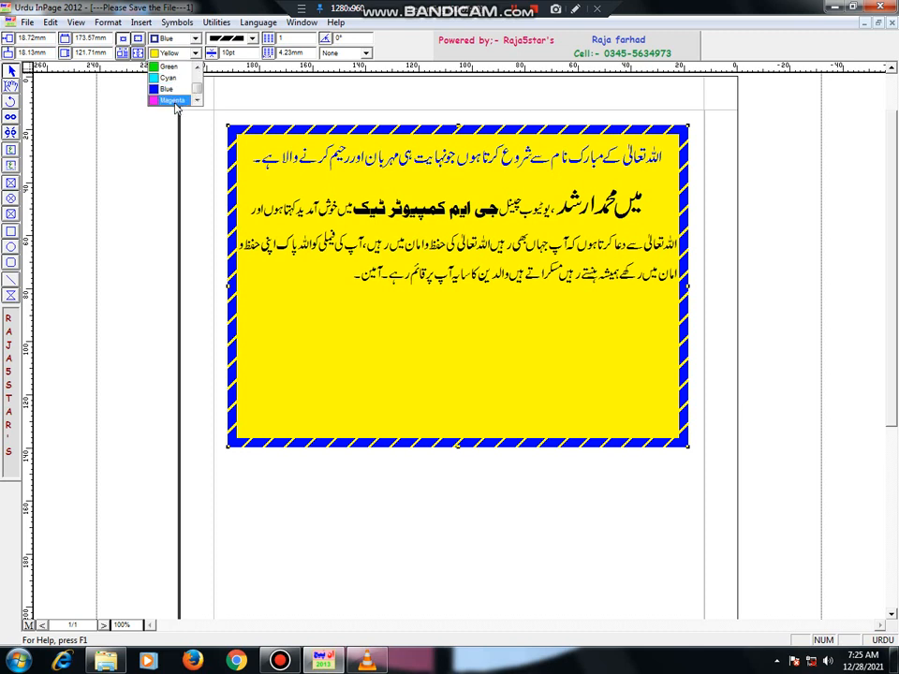
click(173, 101)
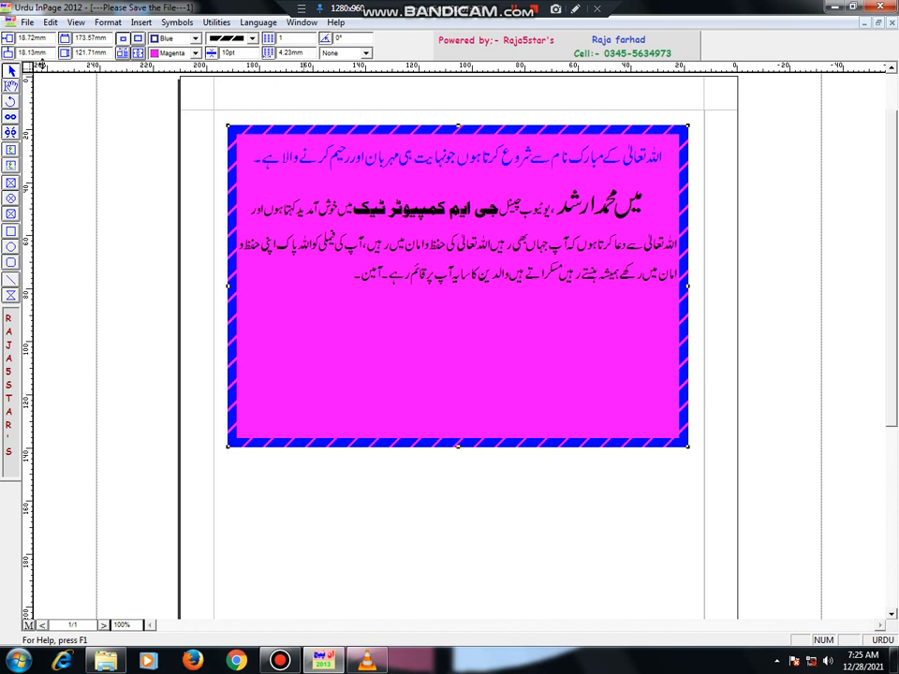
Place the border outside the text box's edge, and return it to the inside
click(139, 39)
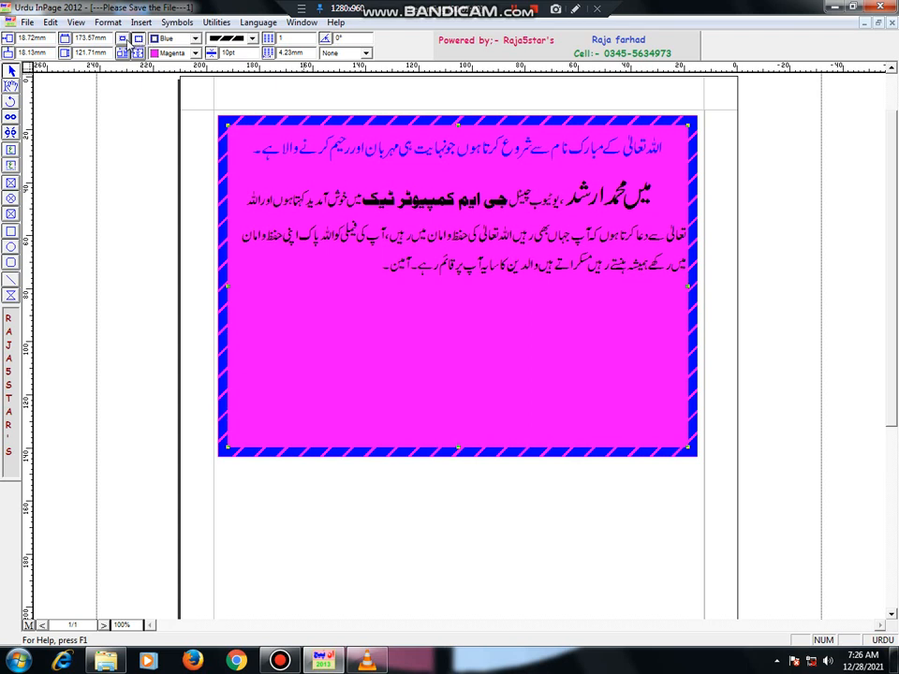
click(123, 41)
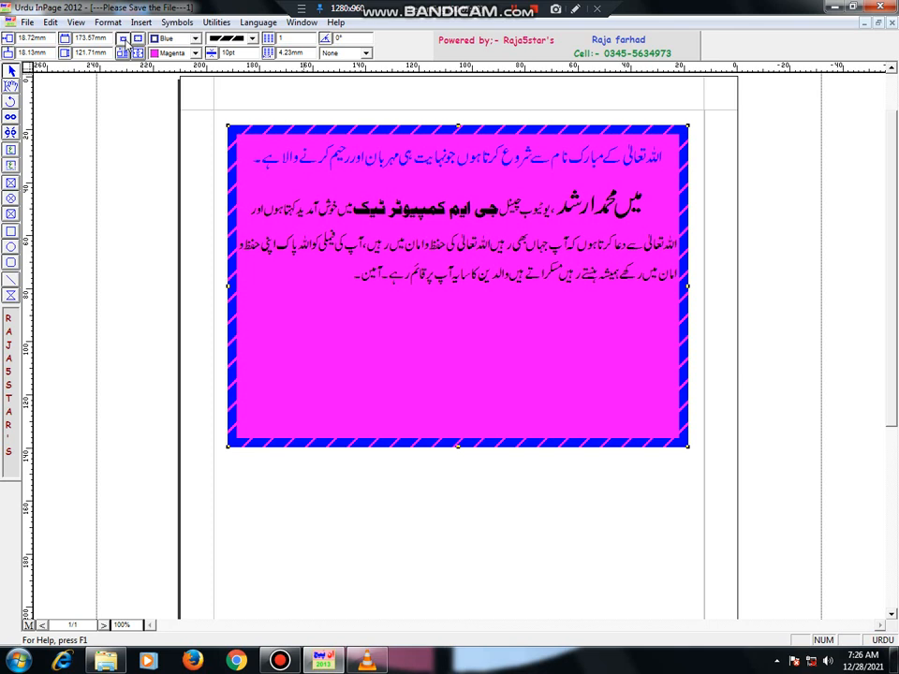
Remove the text box's border and background fill by setting both to None
click(253, 41)
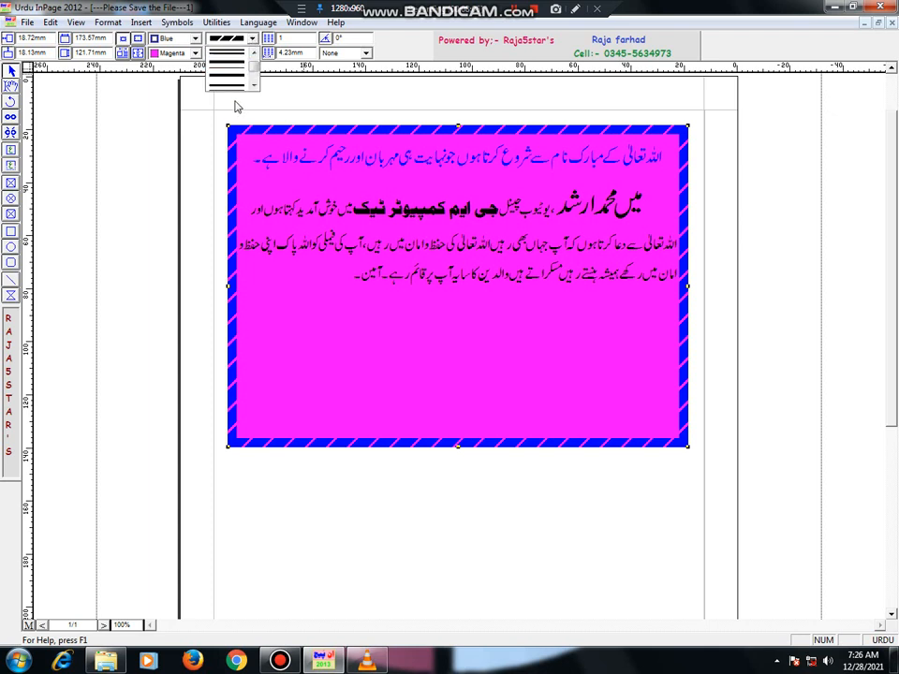
scroll(237, 106, up, 2)
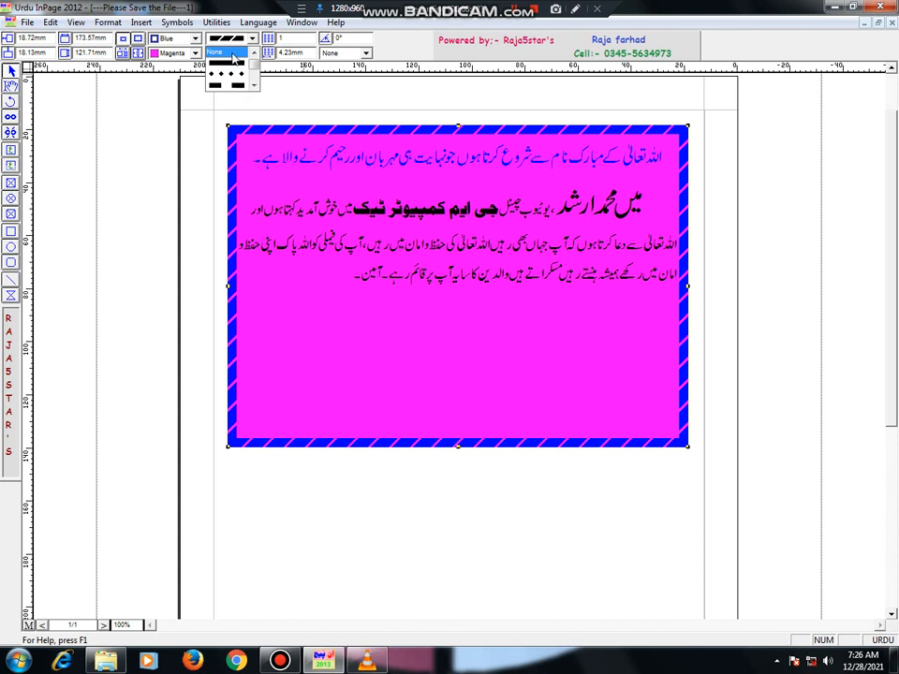
click(233, 54)
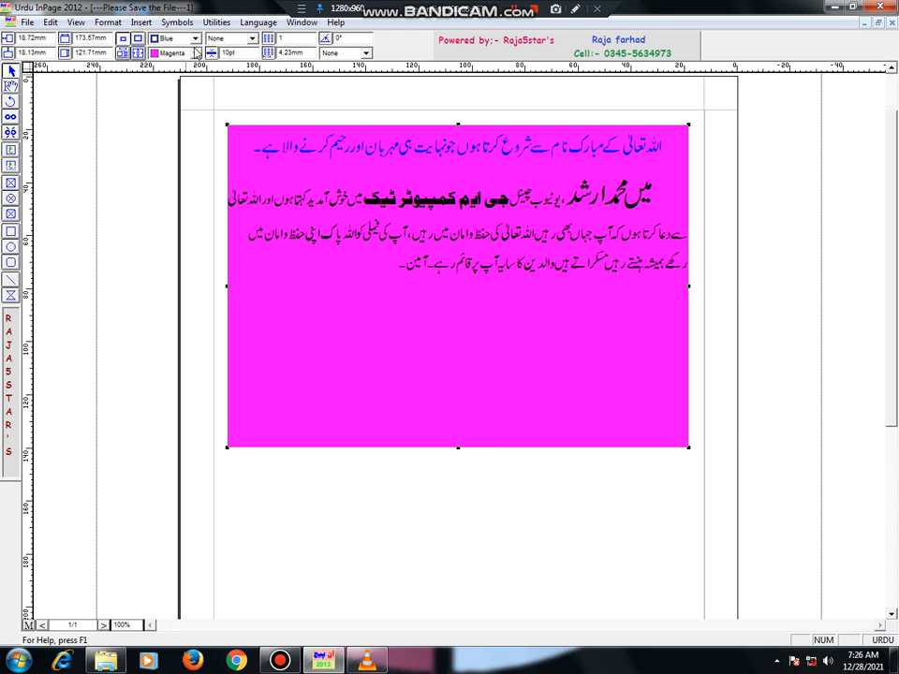
click(196, 53)
scroll(197, 84, up, 2)
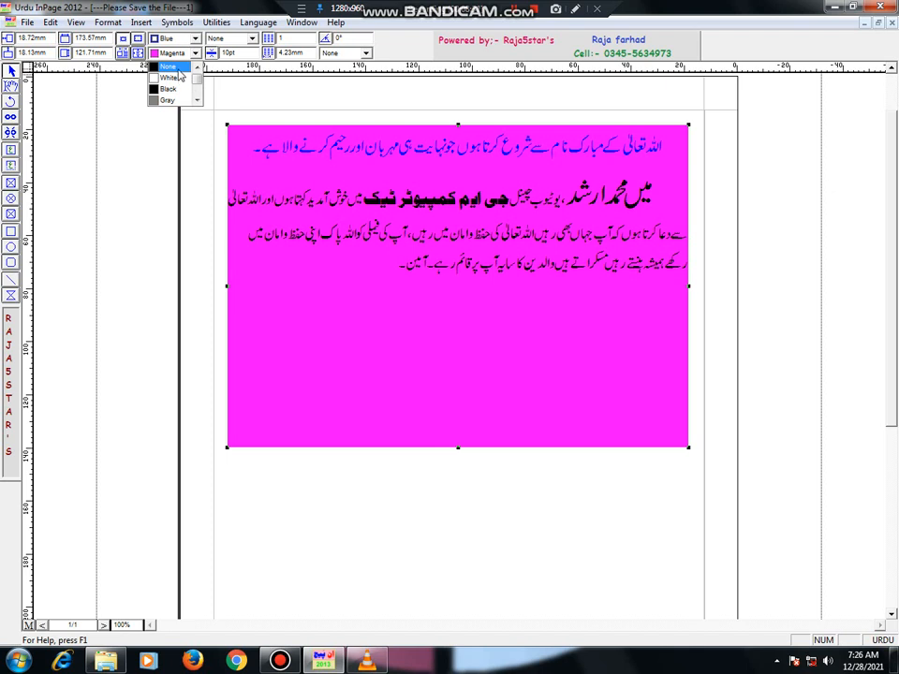
click(178, 70)
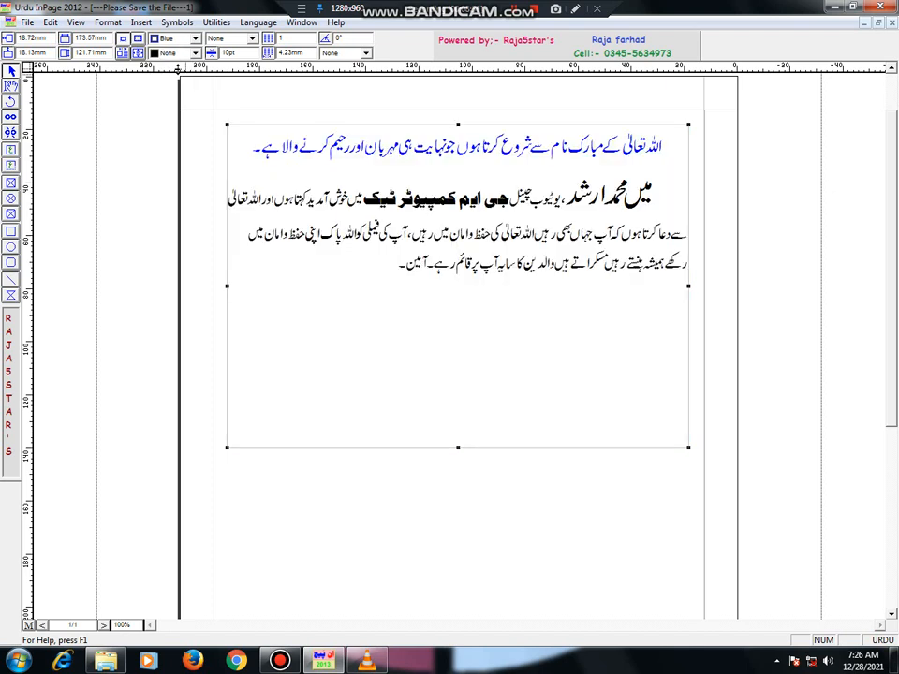